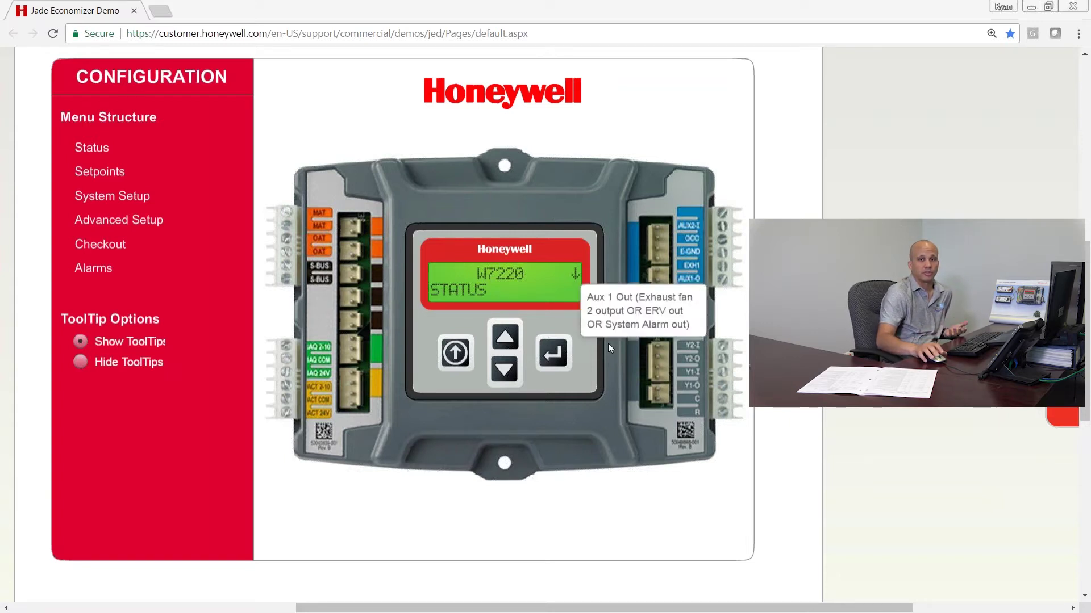
- Open the Status menu and read through the economizer availability, economizing, occupied and heat pump parameters
{"action": "left_click", "coordinate": [554, 355]}
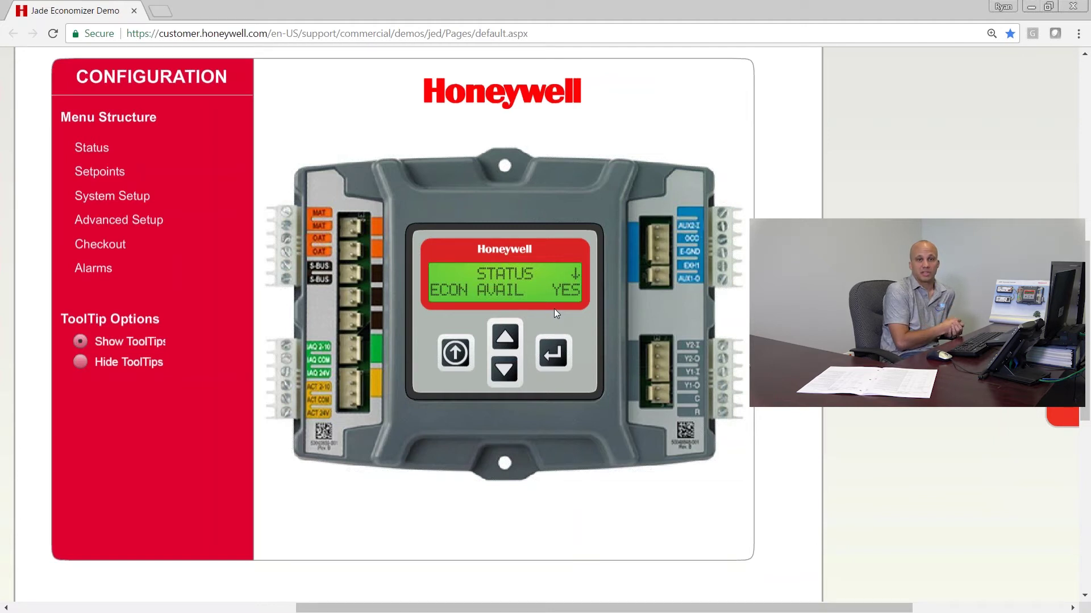
{"action": "left_click", "coordinate": [505, 371]}
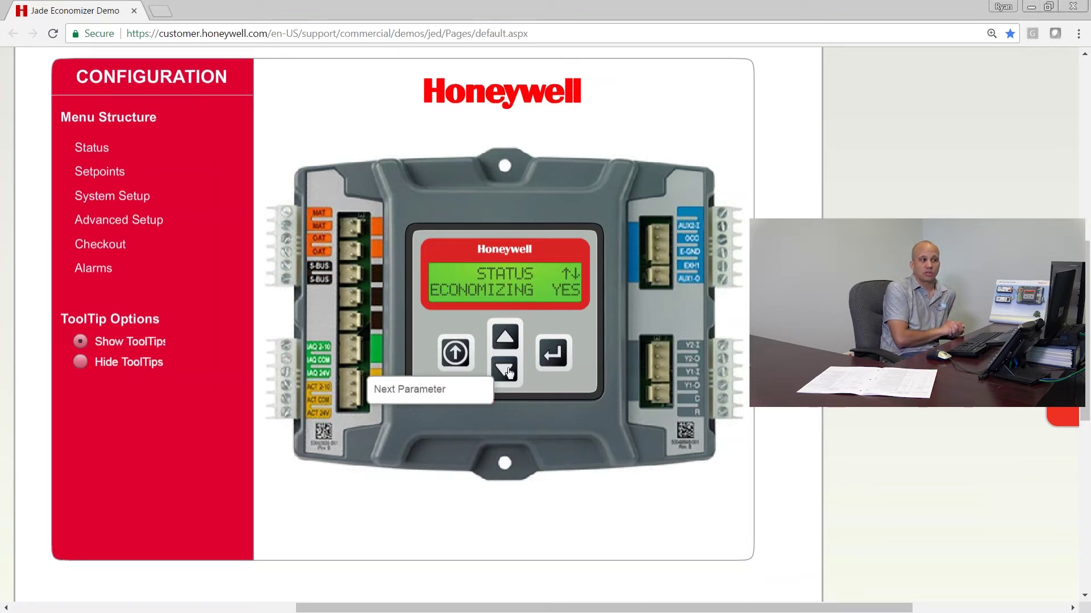
{"action": "left_click", "coordinate": [505, 371]}
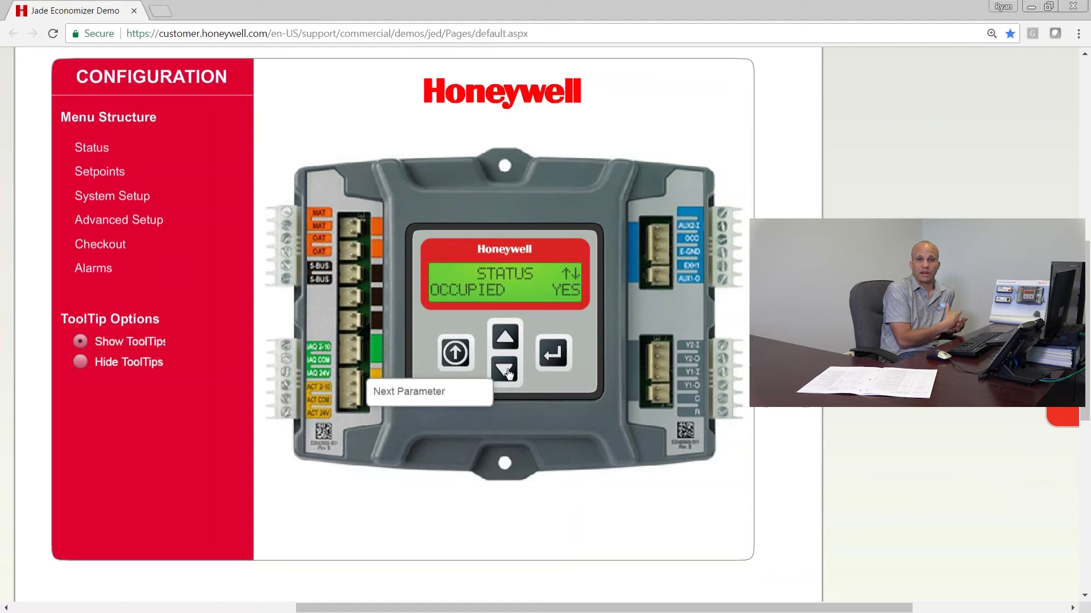
{"action": "left_click", "coordinate": [505, 371]}
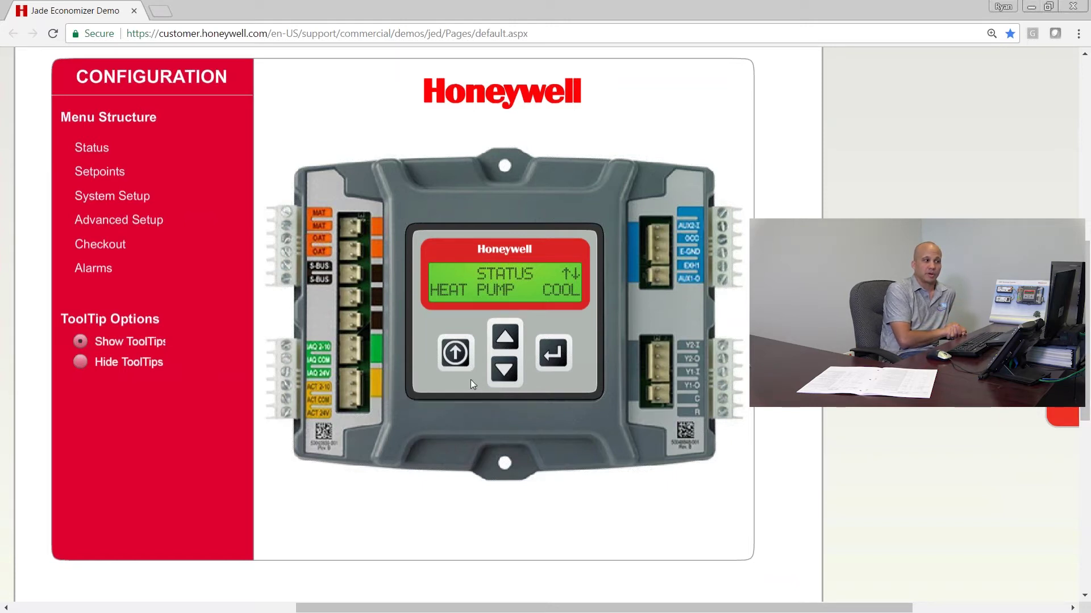
- Examine the status of the Y1 and Y2 cooling inputs and outputs, going back to compare COOL Y1-IN with the others
{"action": "left_click", "coordinate": [506, 372]}
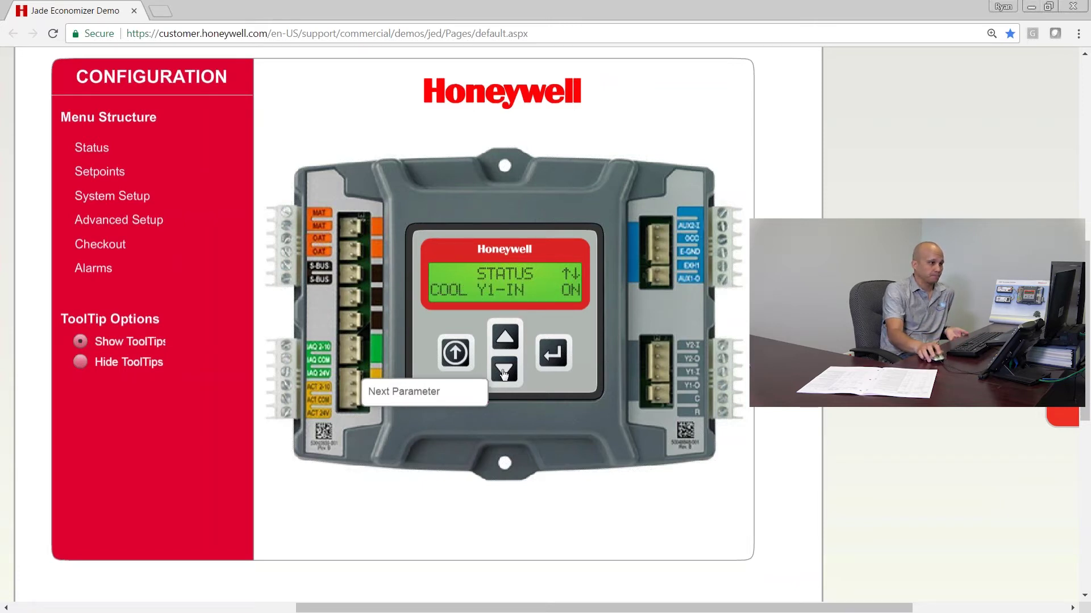
{"action": "left_click", "coordinate": [505, 374]}
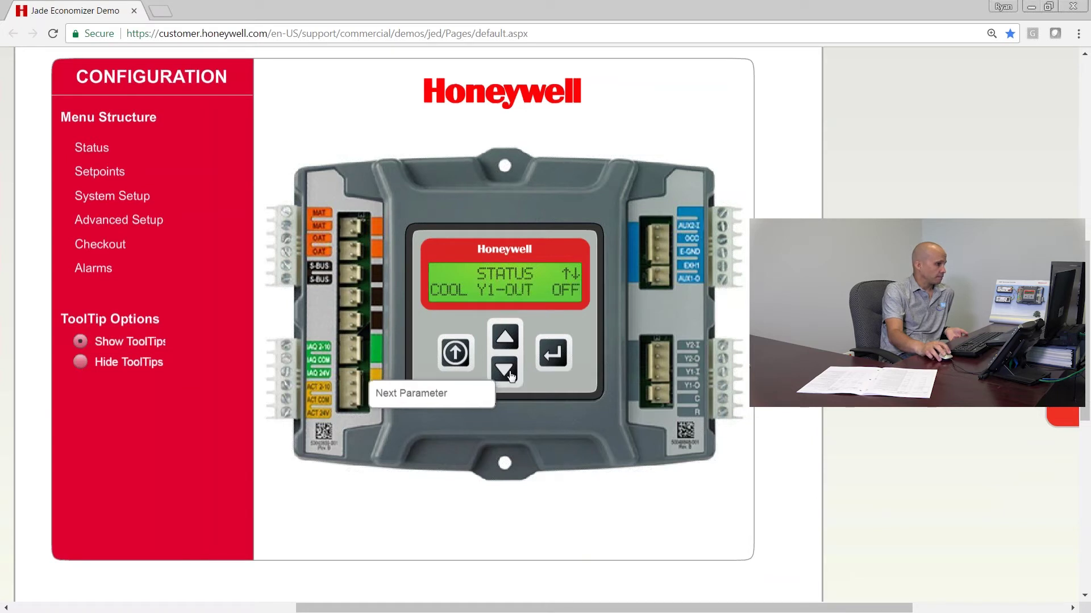
{"action": "left_click", "coordinate": [510, 375]}
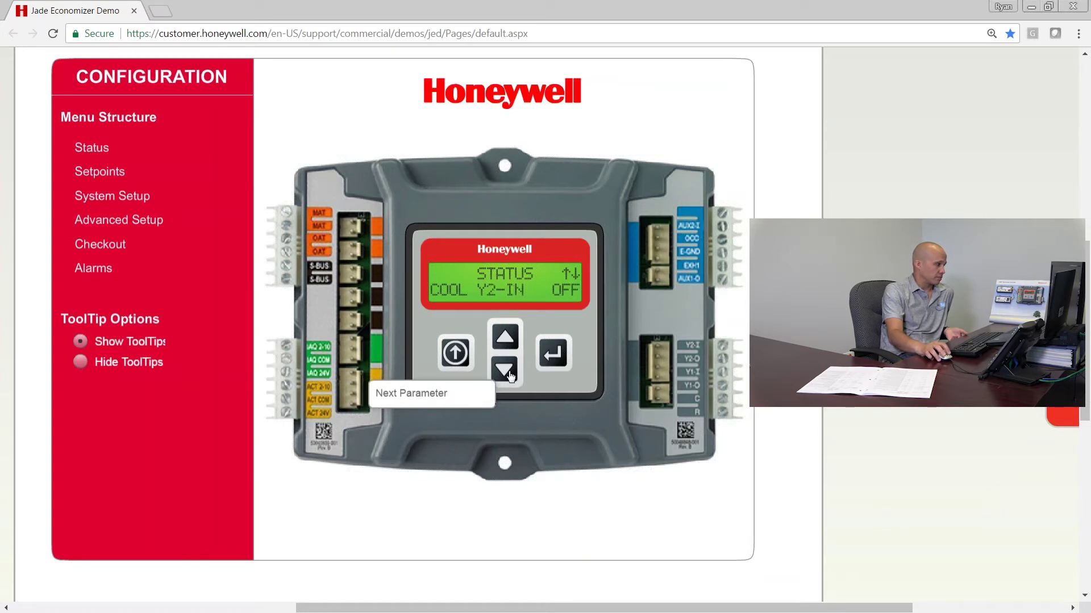
{"action": "left_click", "coordinate": [510, 376]}
{"action": "left_click", "coordinate": [511, 340]}
{"action": "left_click", "coordinate": [512, 340]}
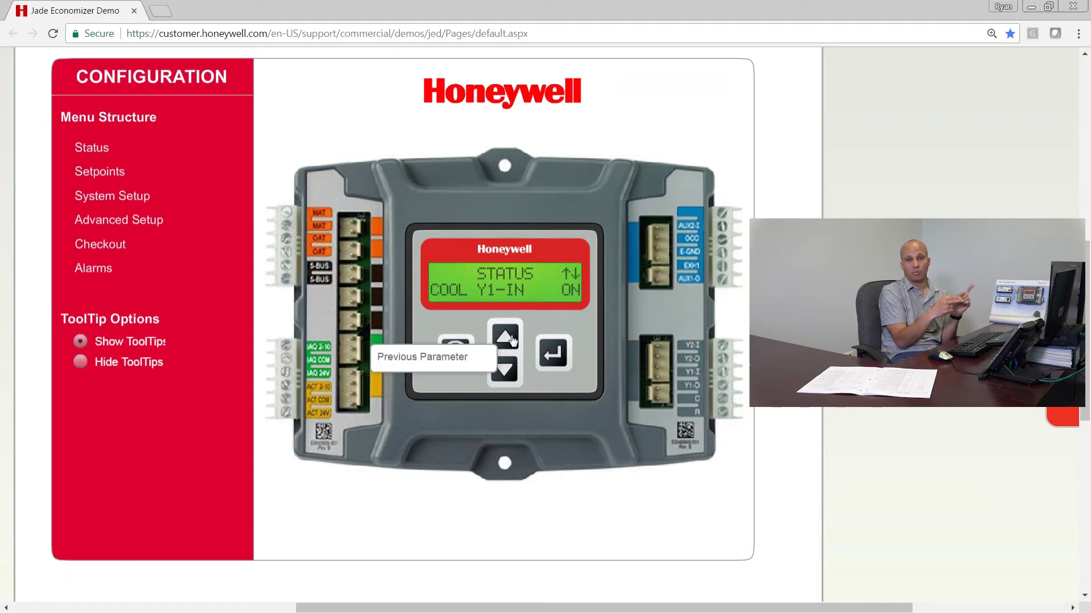
{"action": "left_click", "coordinate": [513, 372]}
{"action": "left_click", "coordinate": [513, 372]}
{"action": "left_click", "coordinate": [513, 372]}
- Read the mixed, discharge, outdoor and return air sensor values, including humidity, through to the indoor CO2 level
{"action": "left_click", "coordinate": [513, 372]}
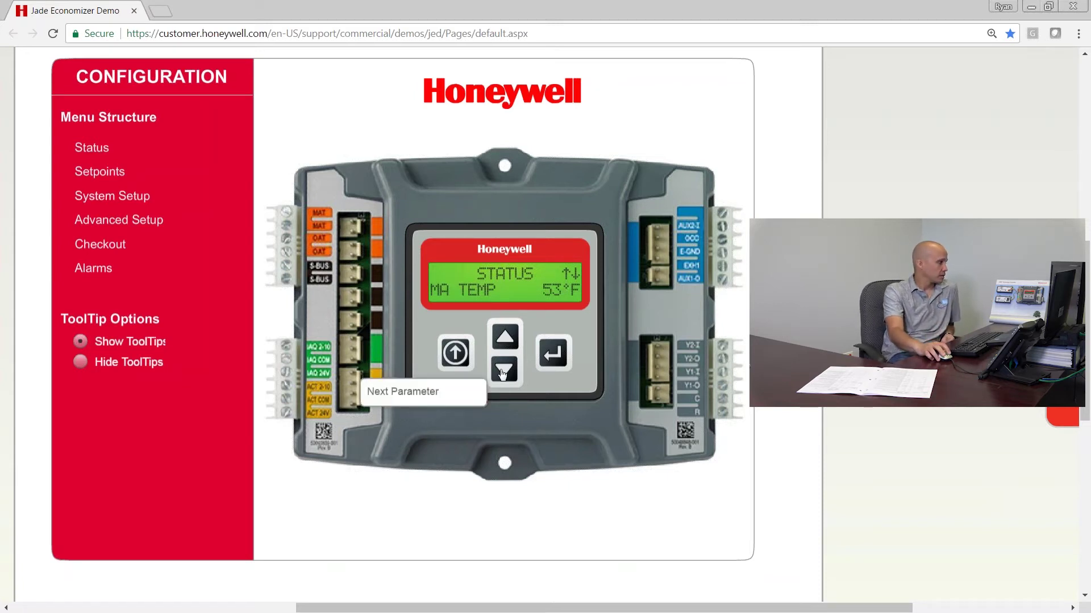
{"action": "left_click", "coordinate": [505, 372]}
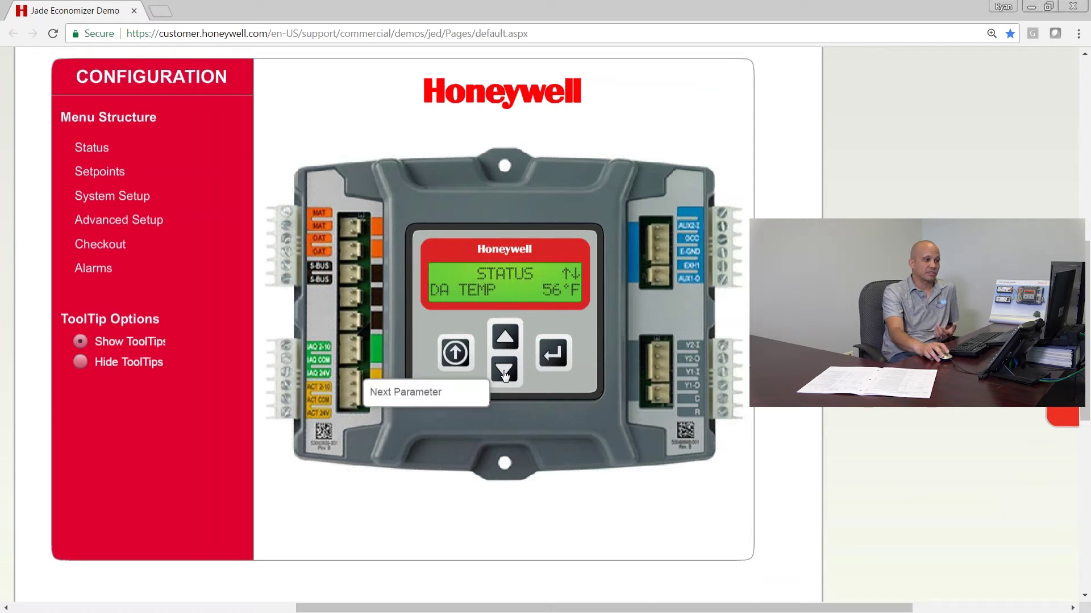
{"action": "left_click", "coordinate": [505, 372]}
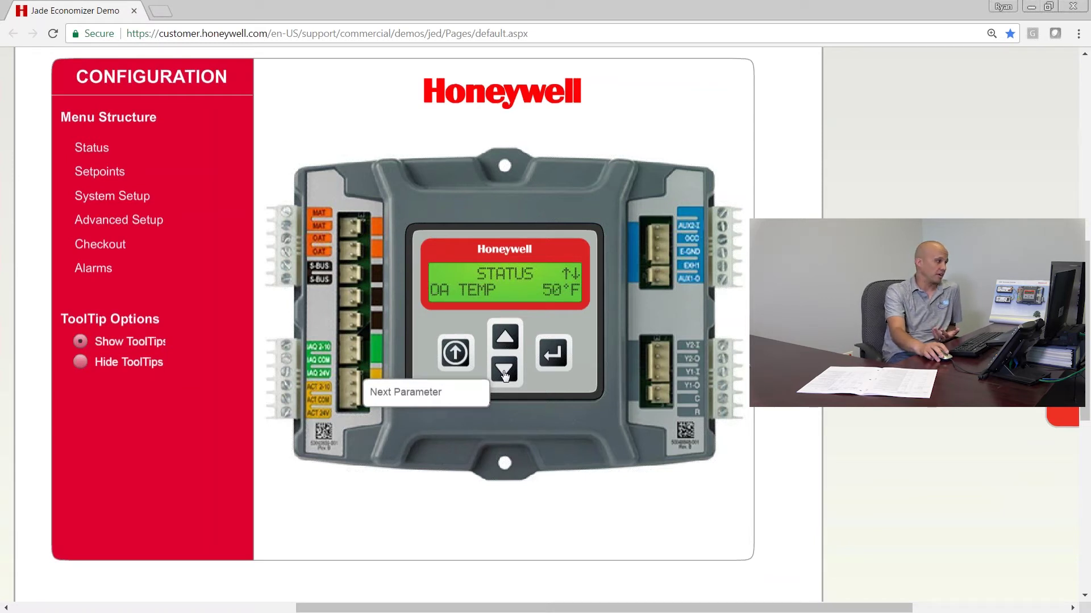
{"action": "left_click", "coordinate": [505, 372]}
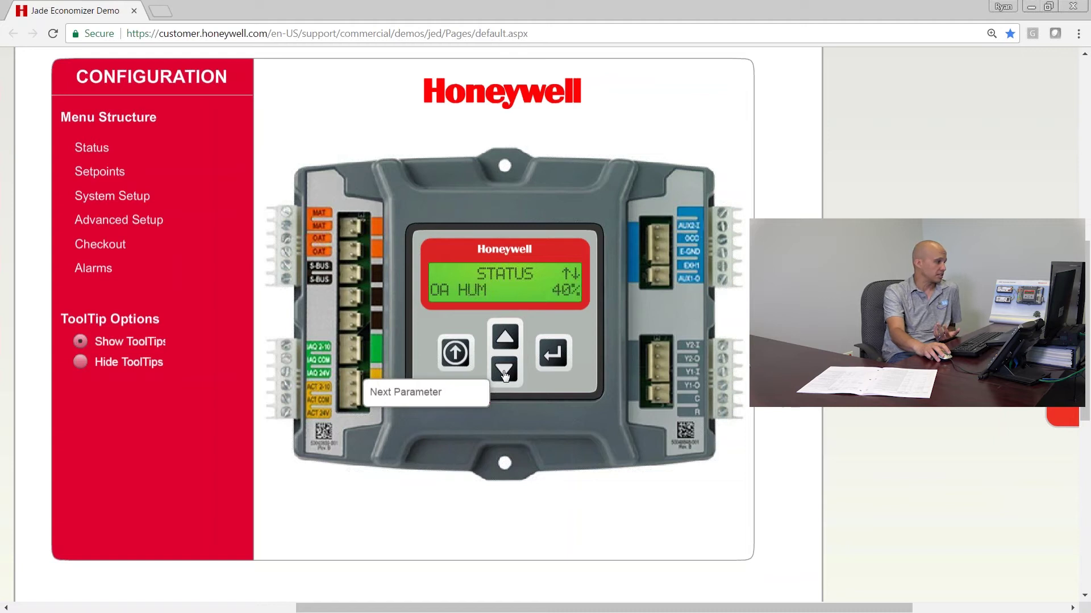
{"action": "left_click", "coordinate": [504, 372]}
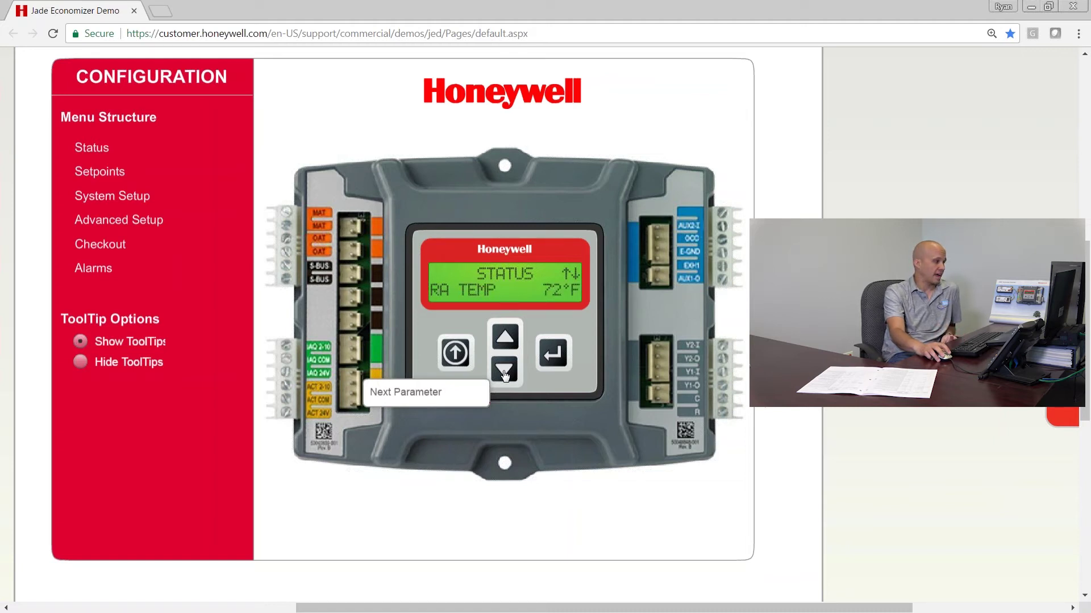
{"action": "left_click", "coordinate": [505, 372]}
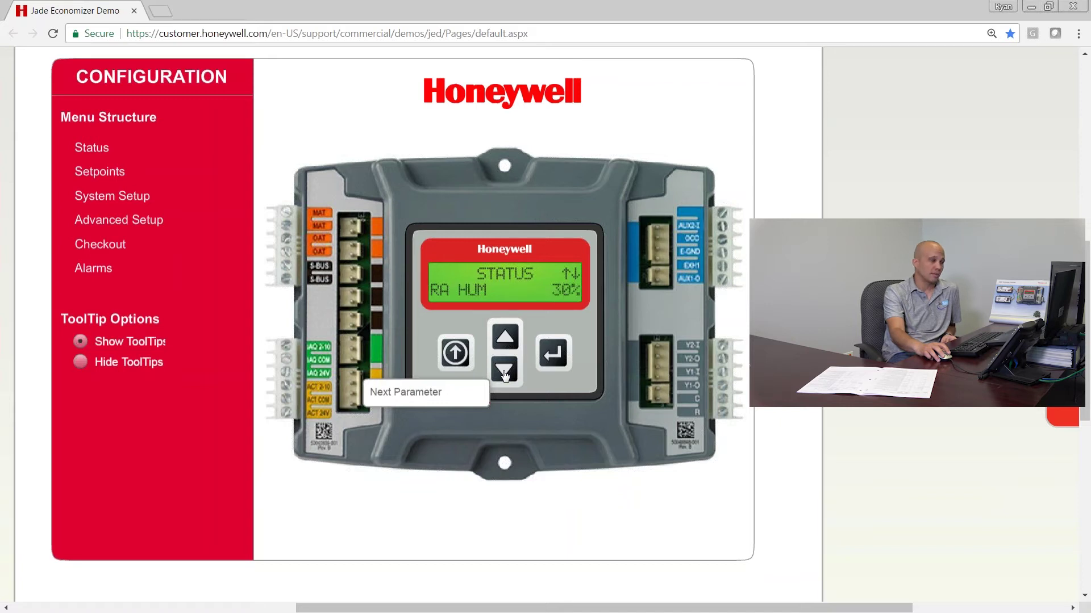
{"action": "left_click", "coordinate": [505, 372]}
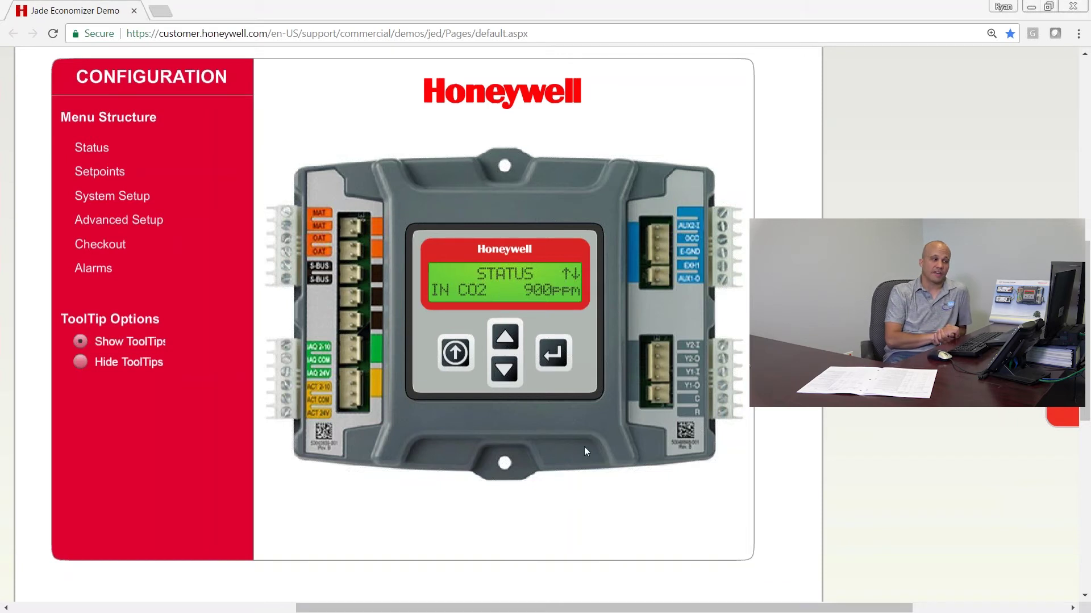
- Check the DCV status, damper output, and the actuator's position, count and condition in the Status menu
{"action": "left_click", "coordinate": [503, 373]}
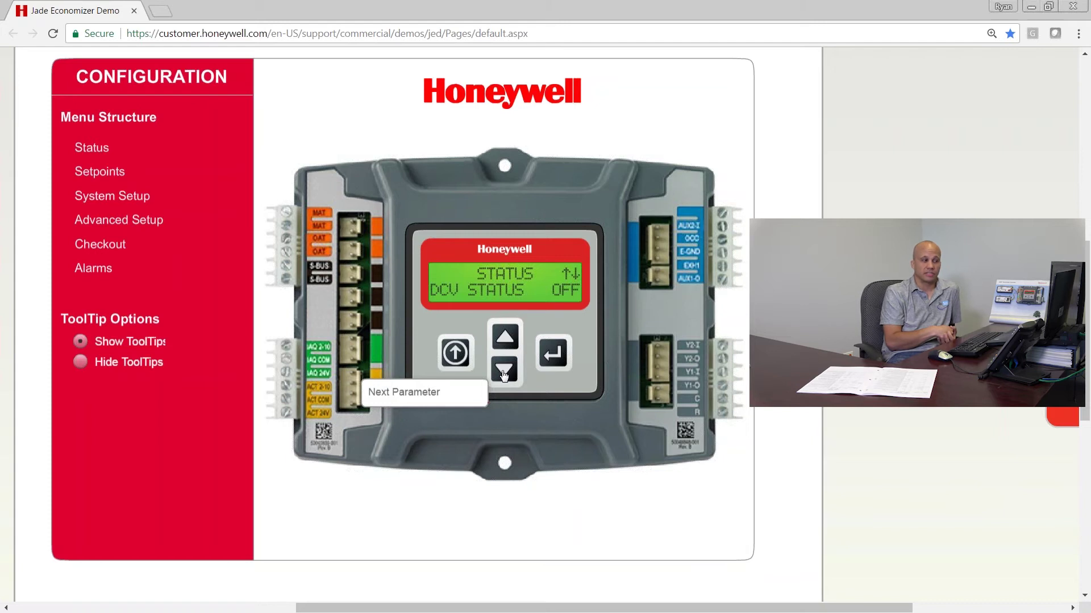
{"action": "left_click", "coordinate": [503, 373]}
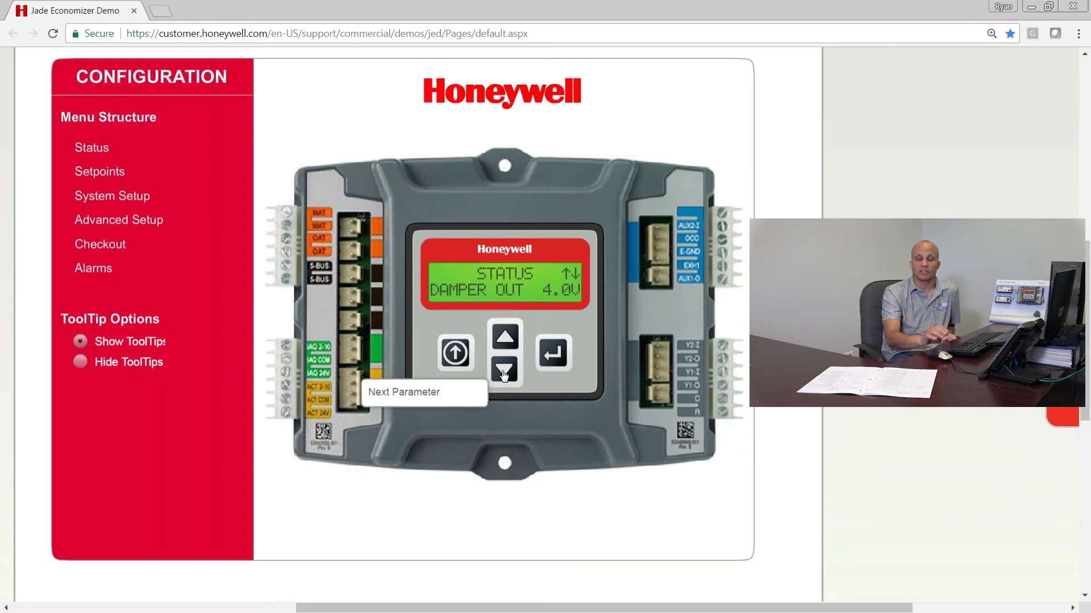
{"action": "left_click", "coordinate": [503, 372]}
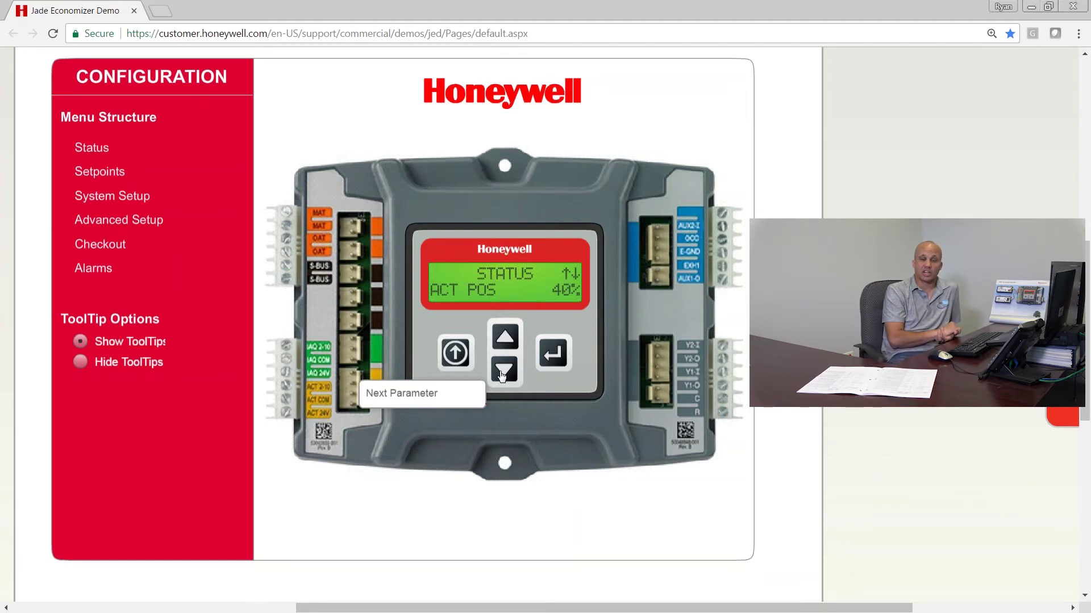
{"action": "left_click", "coordinate": [501, 374]}
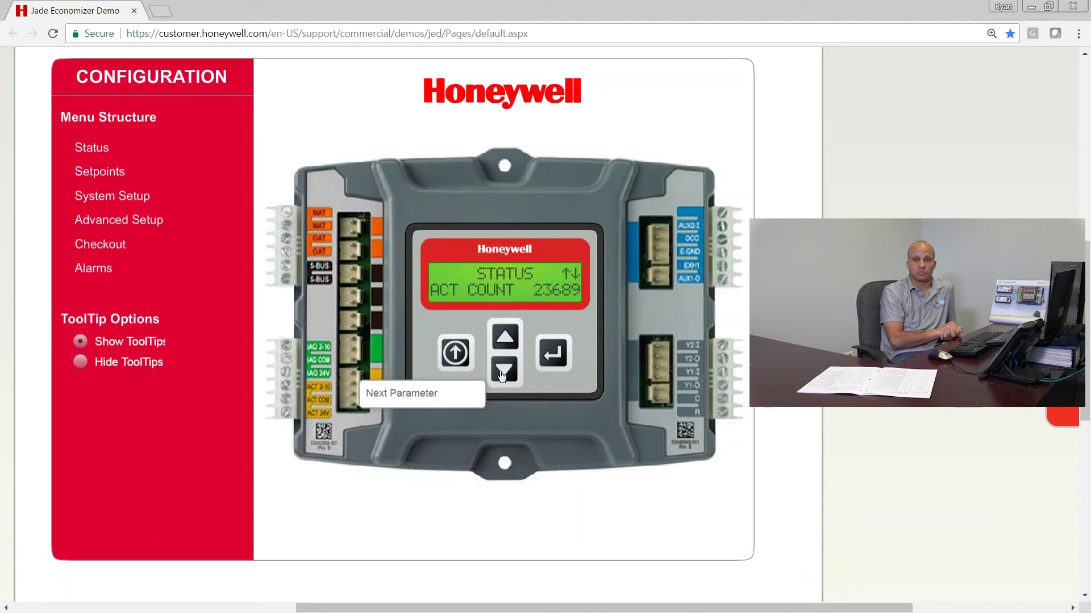
{"action": "left_click", "coordinate": [501, 373]}
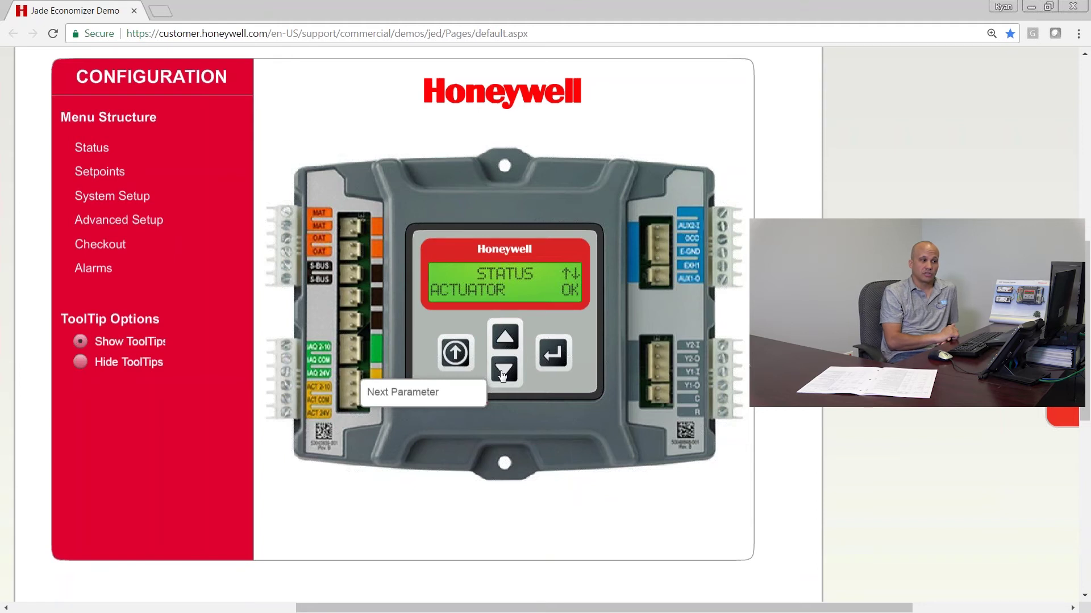
- Review the remaining status parameters from EXH1 OUT through EXH2, ERV, mechanical cooling and fan speed to W (HEAT IN)
{"action": "left_click", "coordinate": [502, 372]}
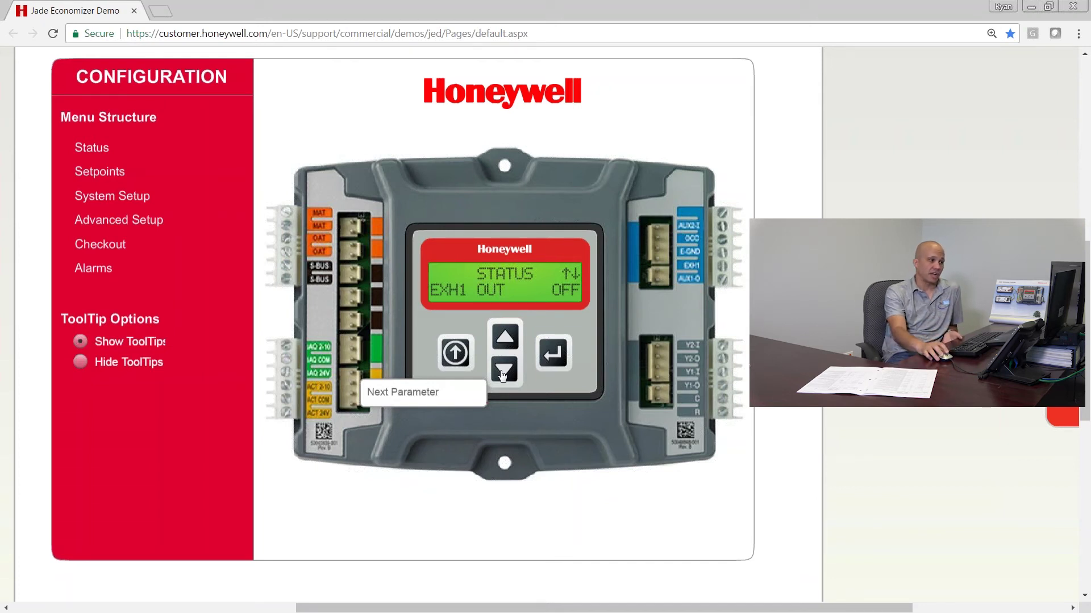
{"action": "left_click", "coordinate": [502, 372]}
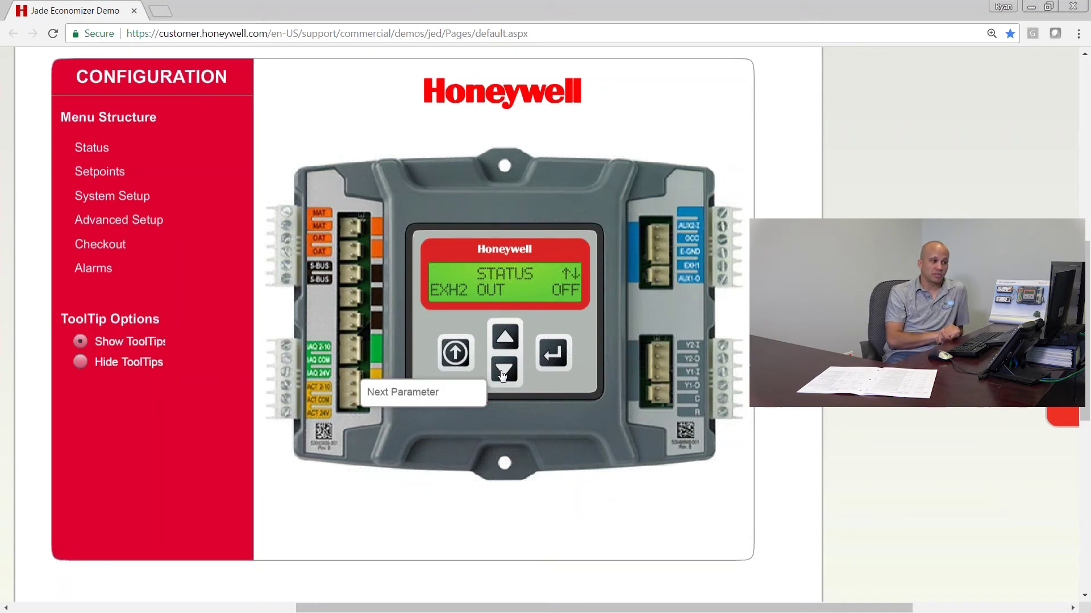
{"action": "left_click", "coordinate": [502, 372]}
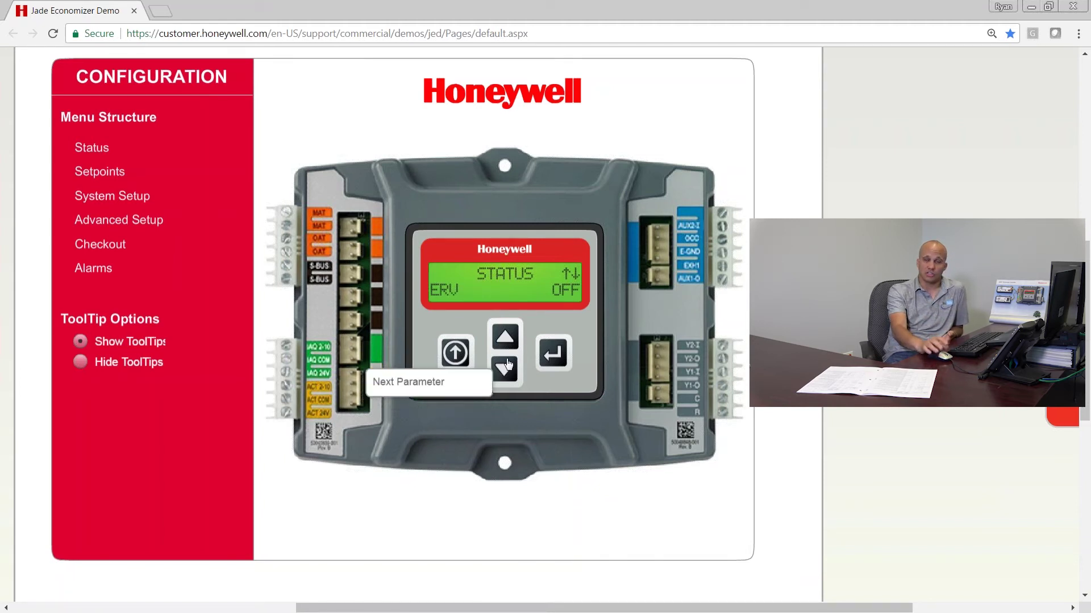
{"action": "left_click", "coordinate": [506, 370]}
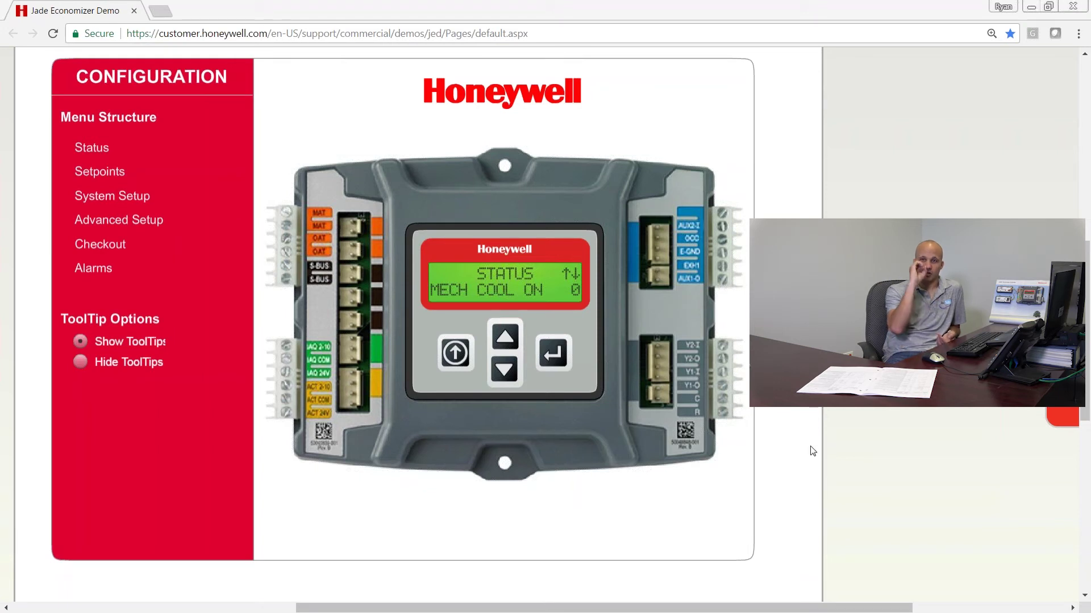
{"action": "left_click", "coordinate": [506, 373]}
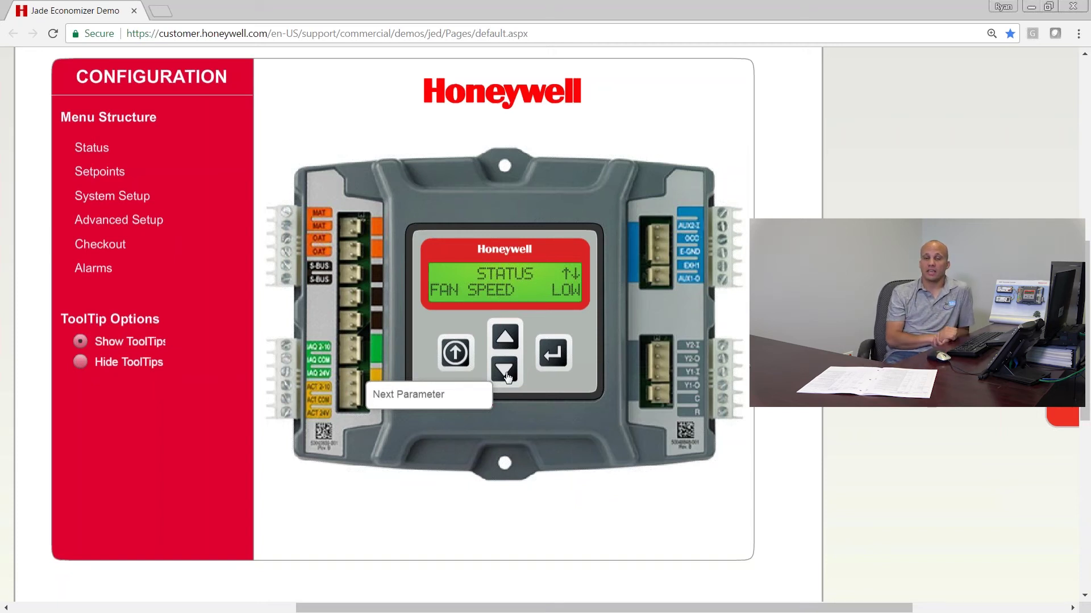
{"action": "left_click", "coordinate": [508, 378]}
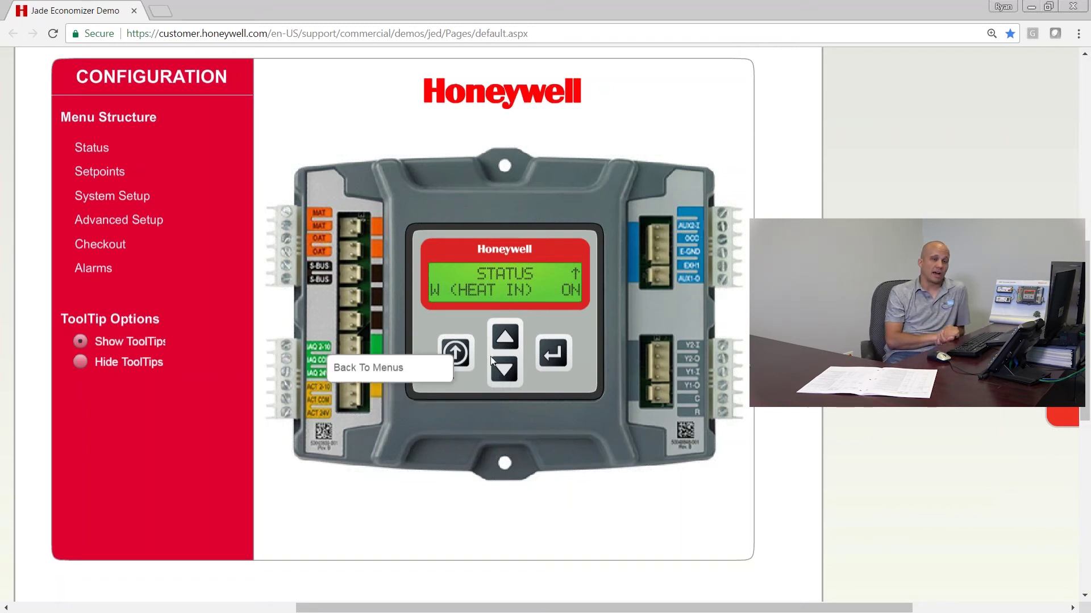
- Leave the Status parameters and go to the controller's Checkout menu
{"action": "left_click", "coordinate": [460, 355]}
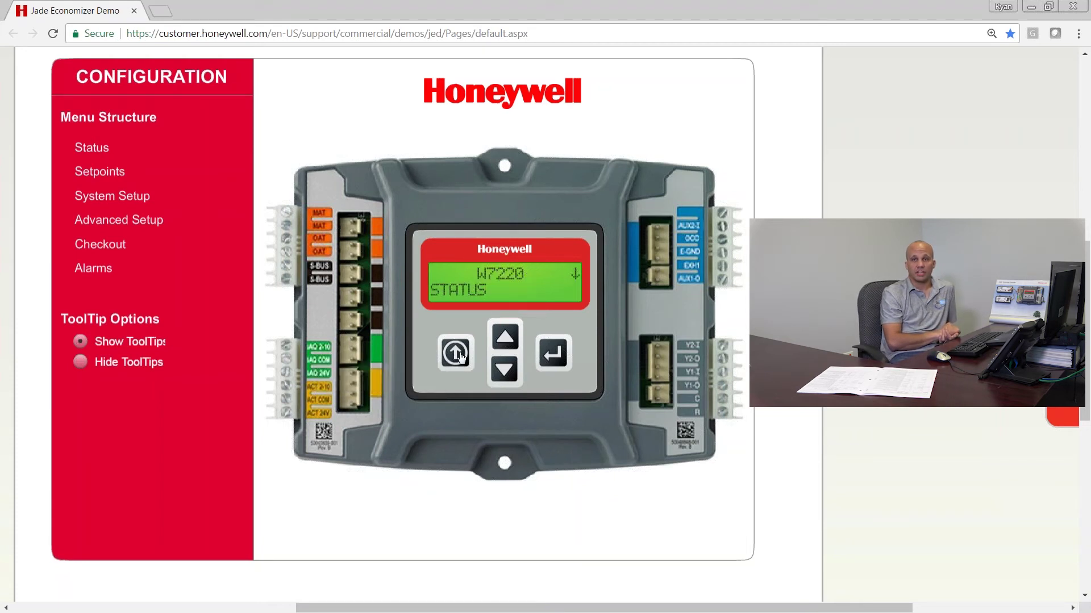
{"action": "left_click", "coordinate": [506, 372]}
{"action": "left_click", "coordinate": [504, 370]}
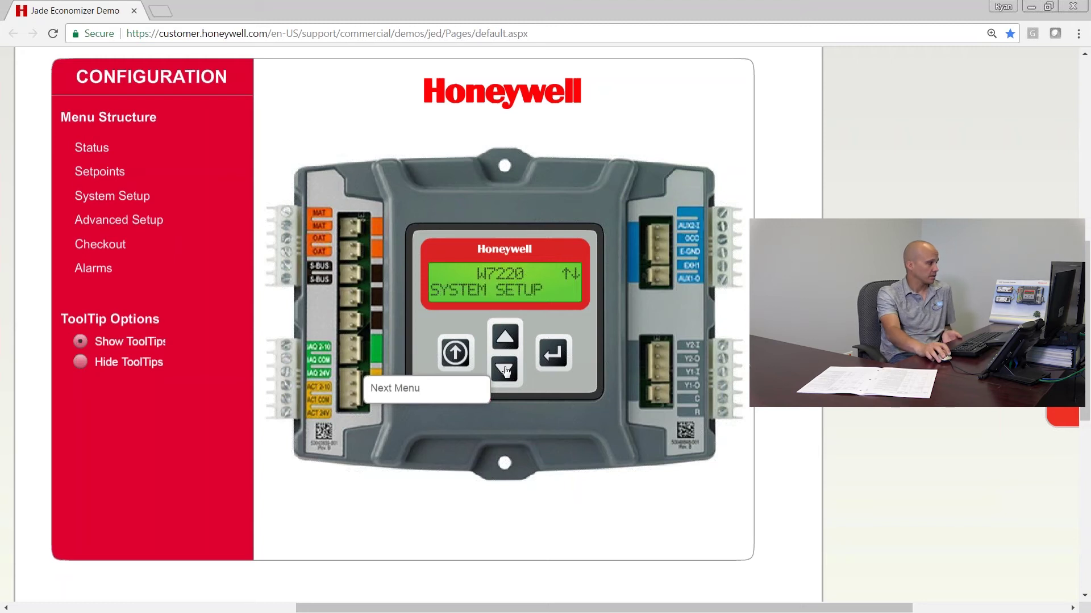
{"action": "left_click", "coordinate": [505, 370]}
{"action": "left_click", "coordinate": [504, 370]}
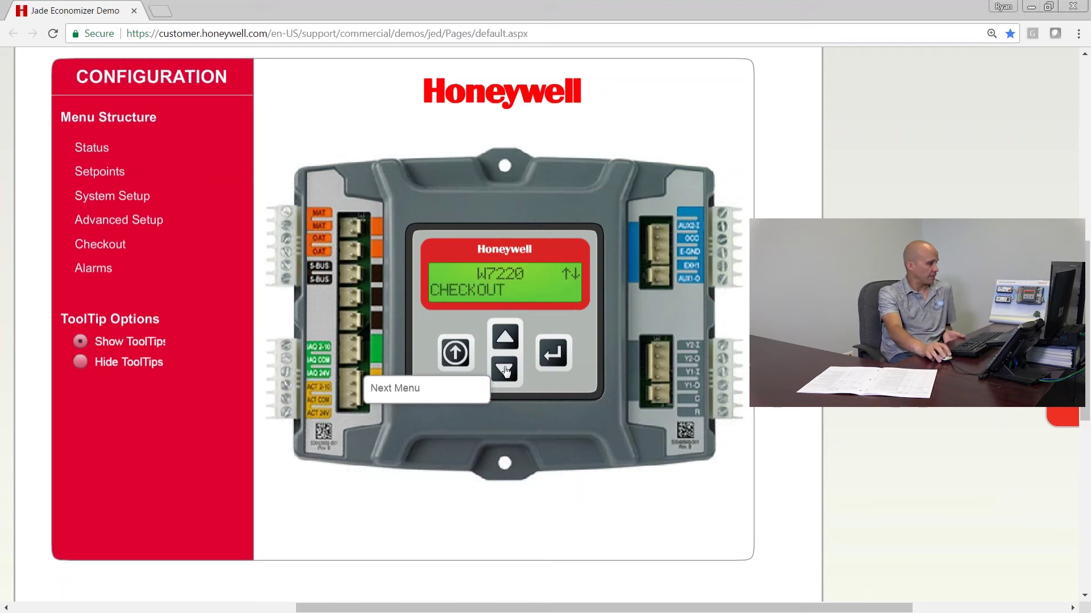
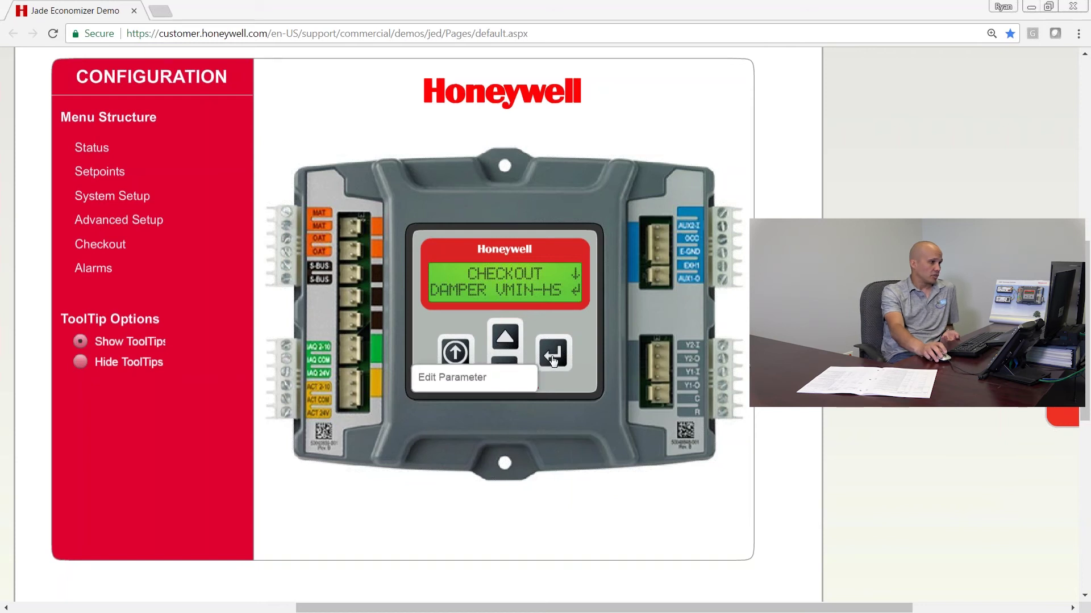
- Run the DAMPER VMIN-HS checkout test, return to the Checkout list and advance to DAMPER VMAX-HS
{"action": "left_click", "coordinate": [503, 340]}
{"action": "left_click", "coordinate": [504, 370]}
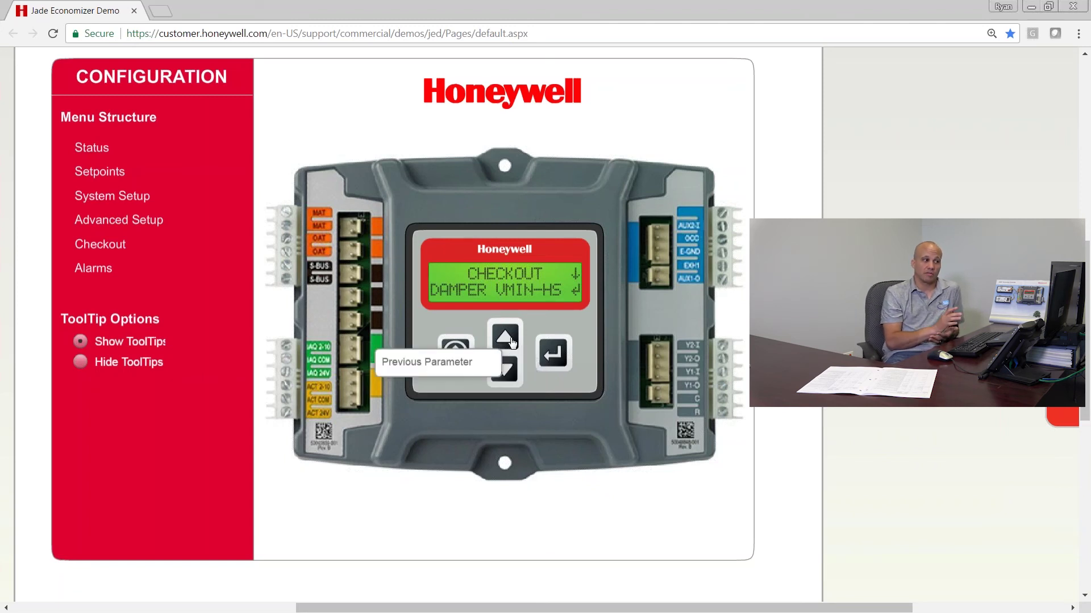
{"action": "left_click", "coordinate": [555, 362]}
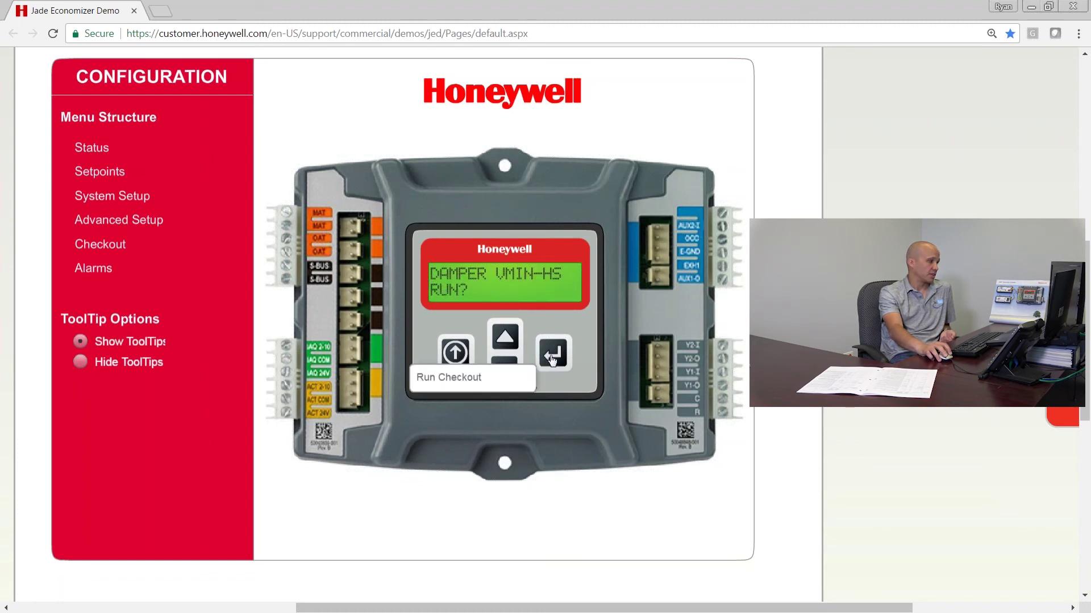
{"action": "left_click", "coordinate": [554, 358]}
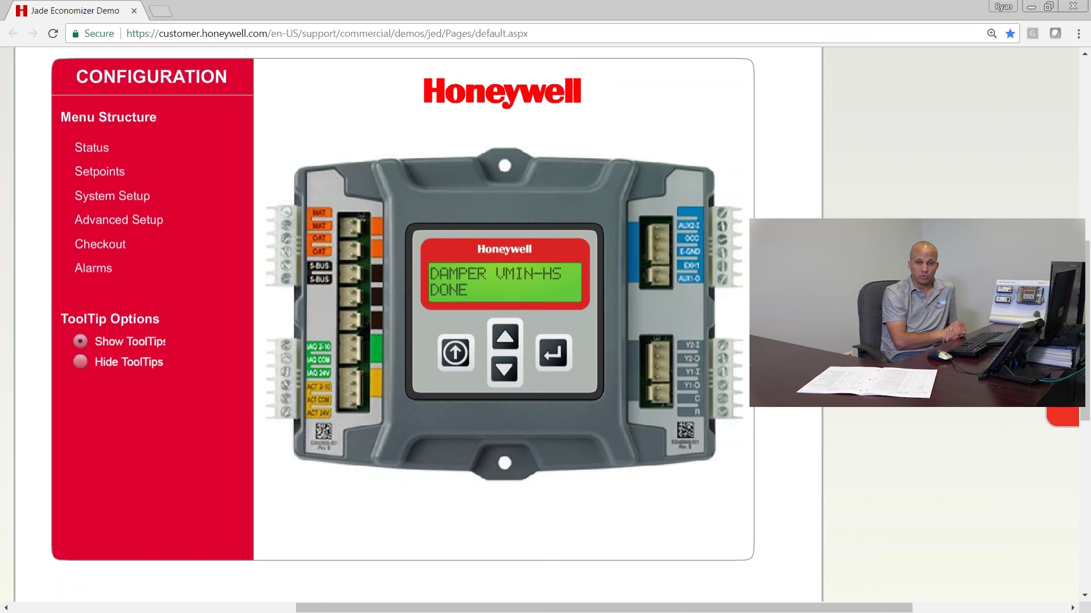
{"action": "left_click", "coordinate": [455, 352]}
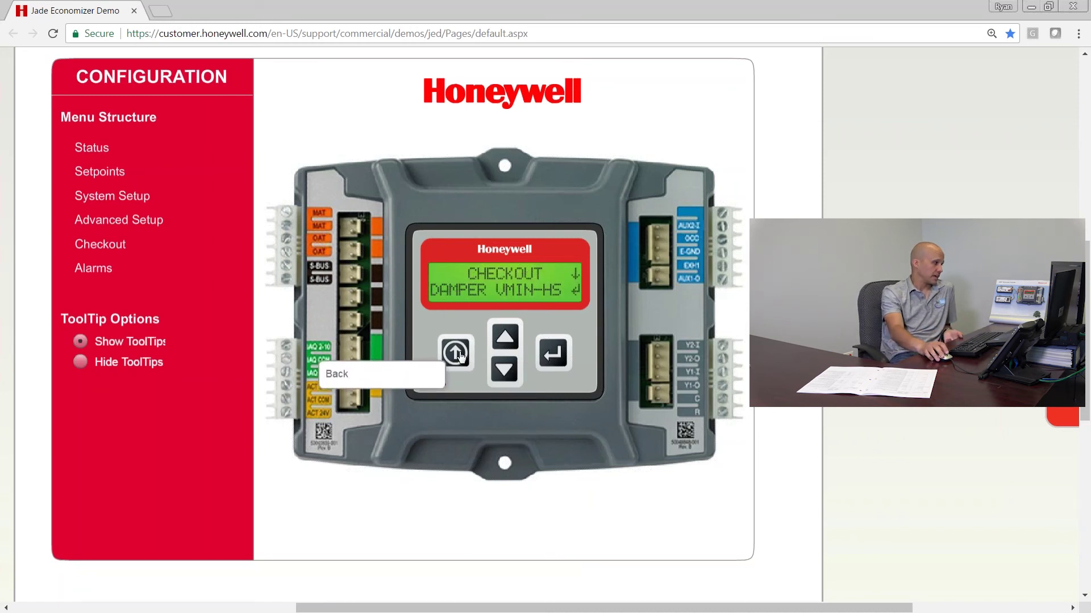
{"action": "left_click", "coordinate": [505, 372]}
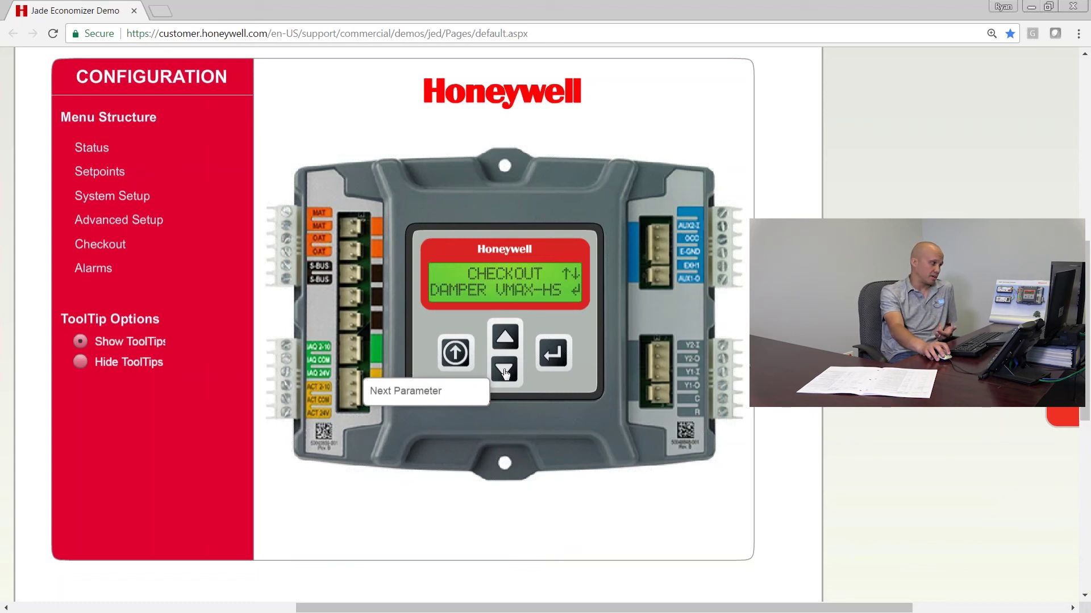
- Advance to DAMPER OPEN in the Checkout menu, run its test and return to the Checkout list
{"action": "left_click", "coordinate": [505, 372]}
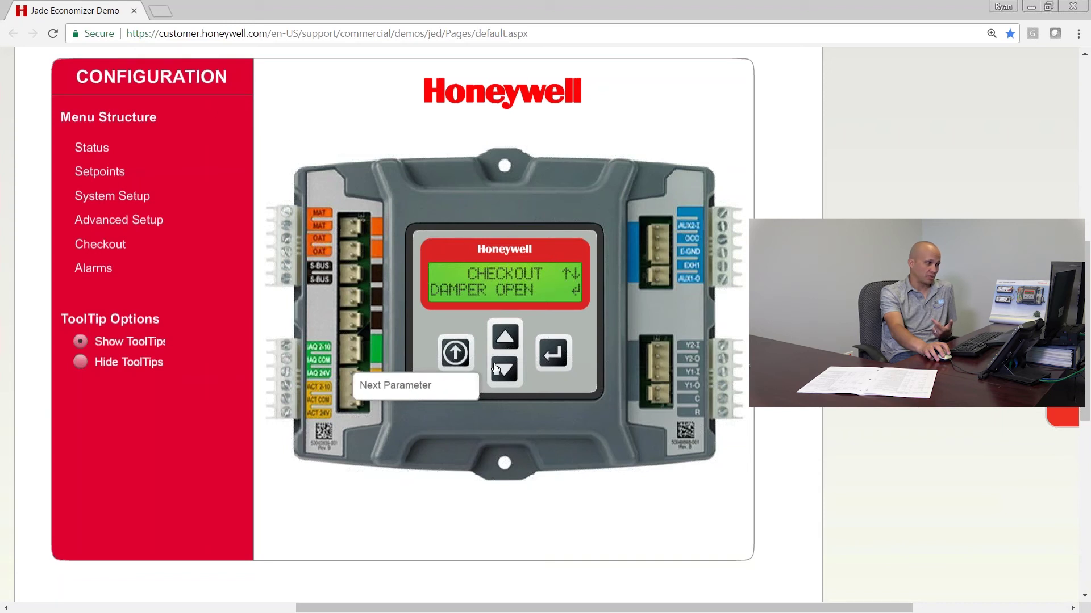
{"action": "left_click", "coordinate": [554, 354]}
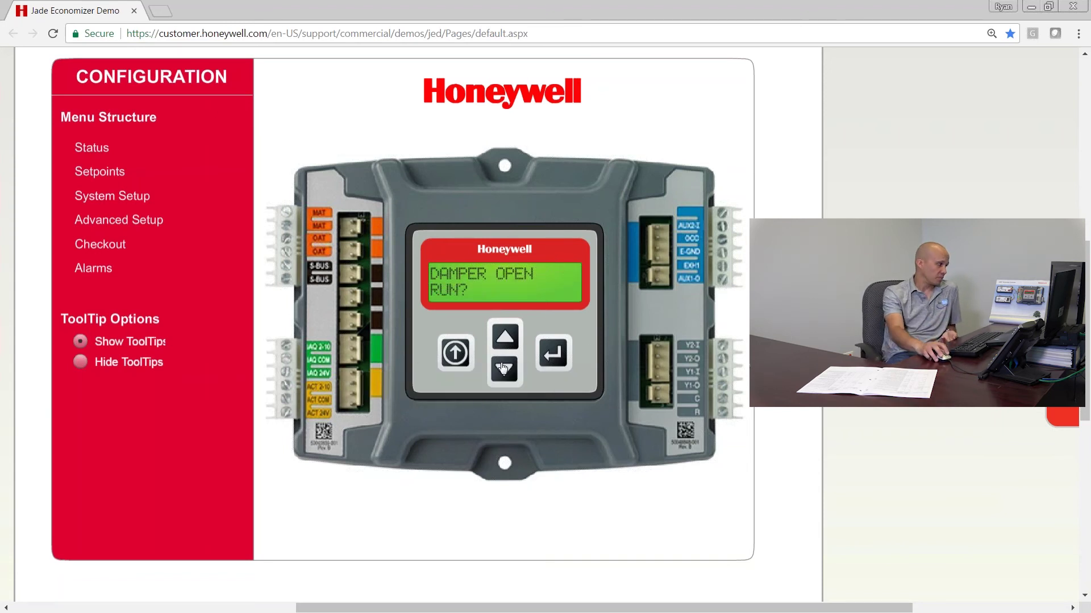
{"action": "left_click", "coordinate": [558, 355]}
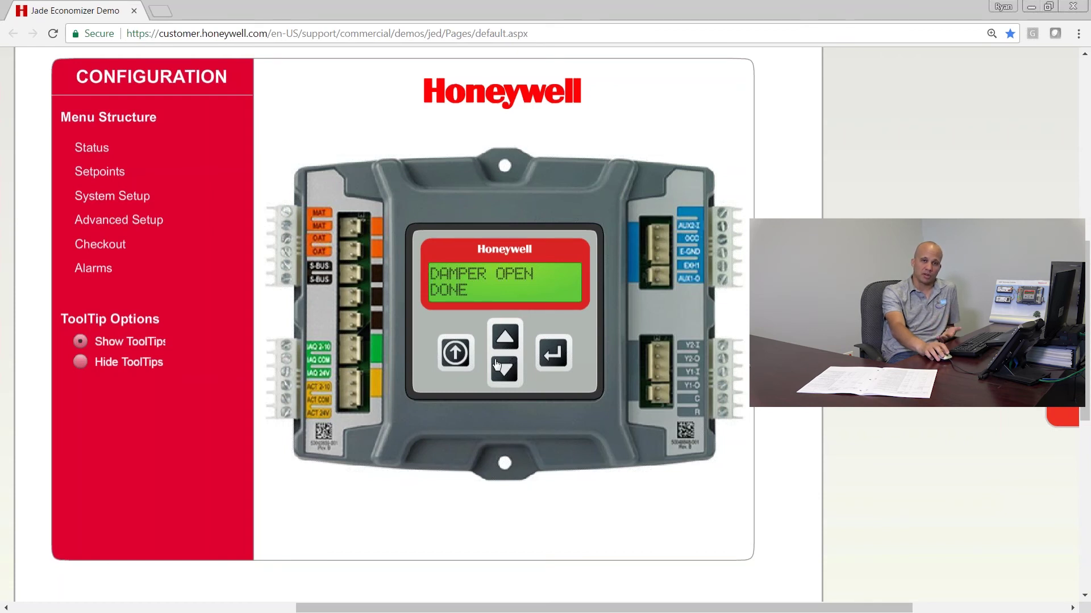
{"action": "left_click", "coordinate": [458, 354]}
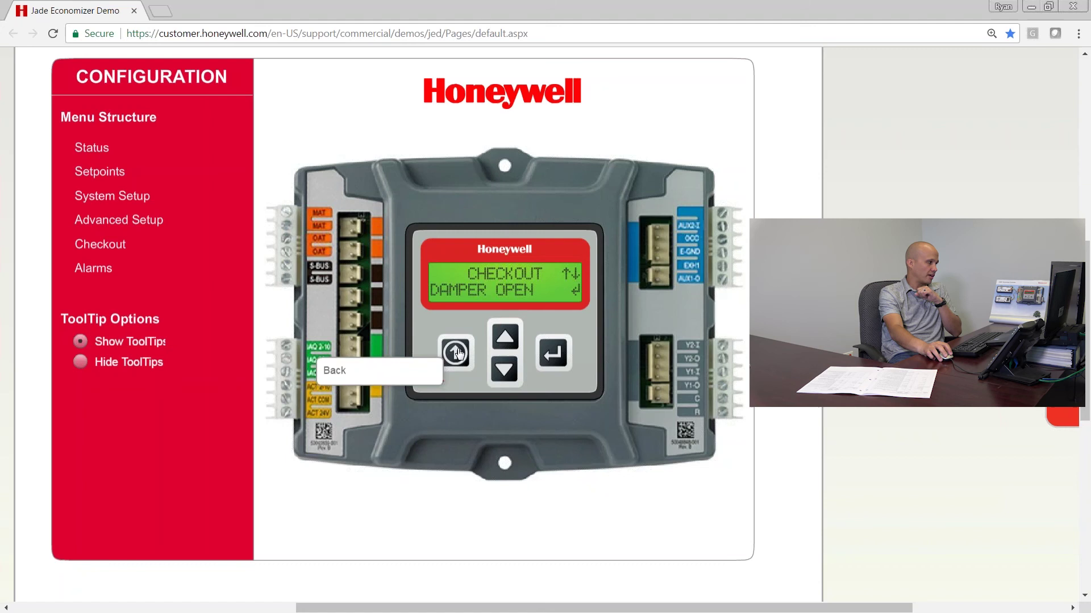
- Advance past DAMPER CLOSE to CONNECT Y1-O, run its checkout test and return to the Checkout list
{"action": "left_click", "coordinate": [509, 370]}
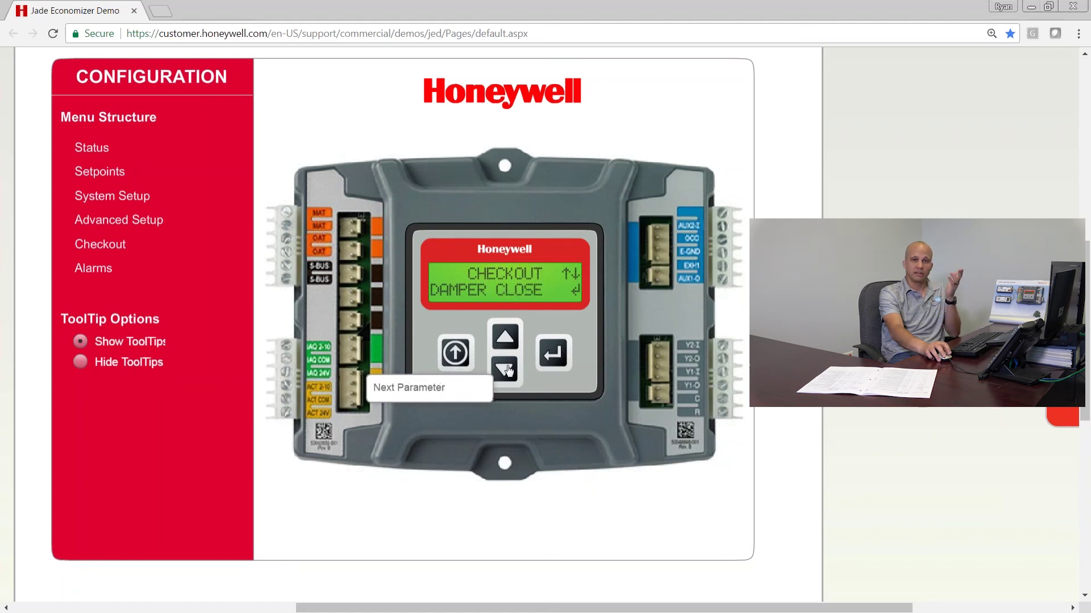
{"action": "left_click", "coordinate": [508, 370]}
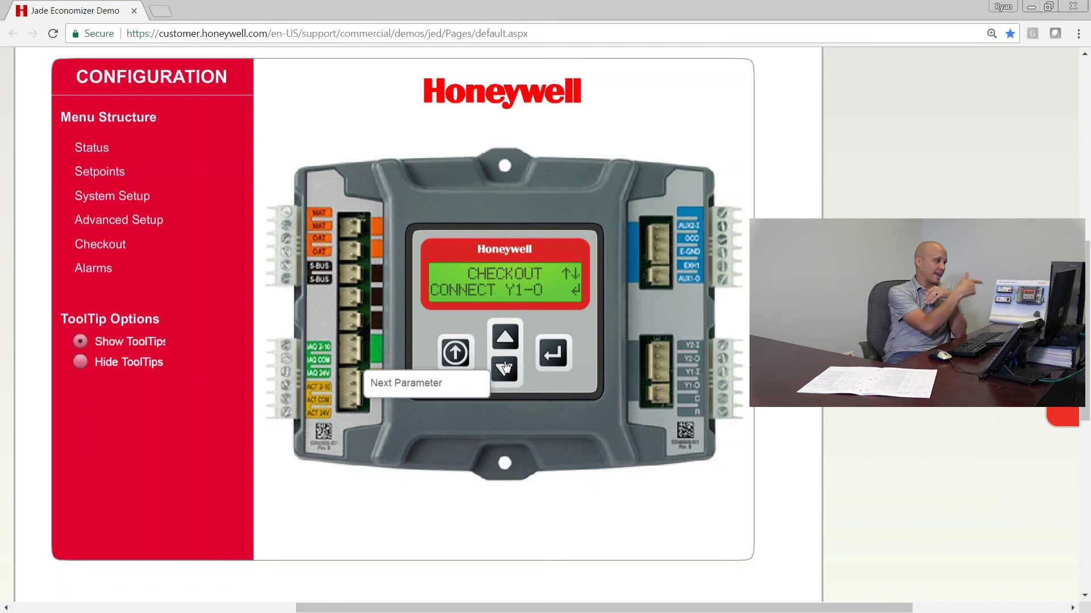
{"action": "left_click", "coordinate": [556, 362]}
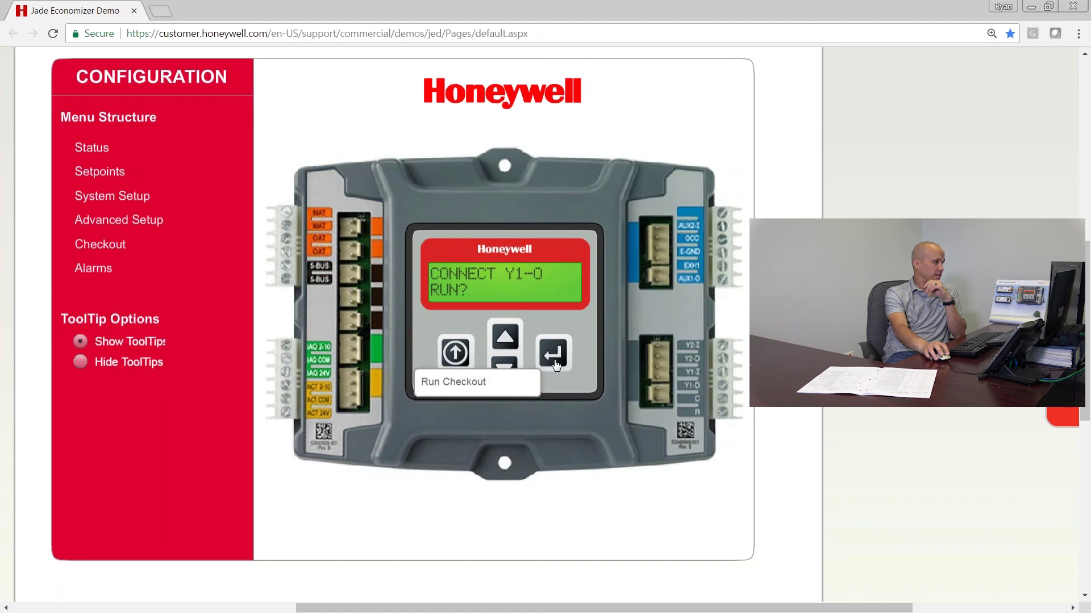
{"action": "left_click", "coordinate": [554, 364]}
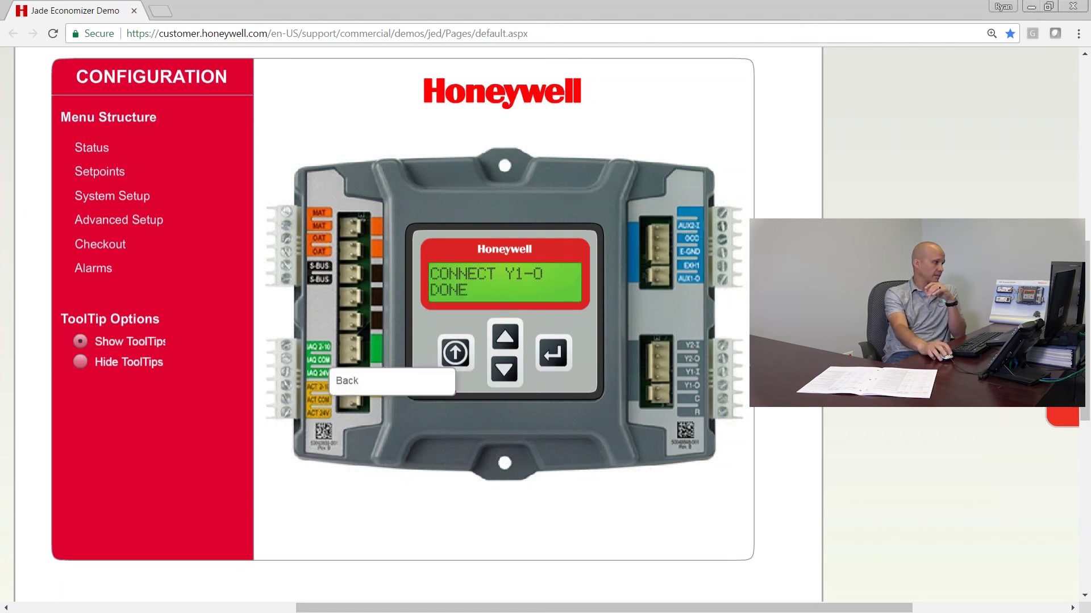
{"action": "left_click", "coordinate": [454, 353]}
- Look through the remaining checkout items, CONNECT Y2-O and CONNECT AUX 10, and move on to the controller's Alarms menu
{"action": "left_click", "coordinate": [505, 370]}
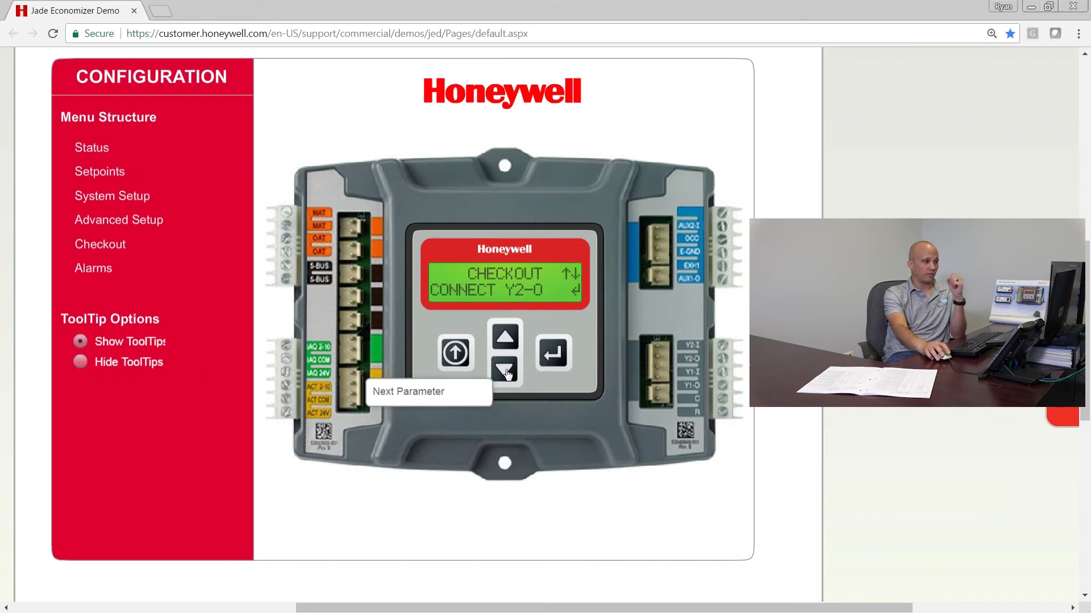
{"action": "left_click", "coordinate": [510, 372]}
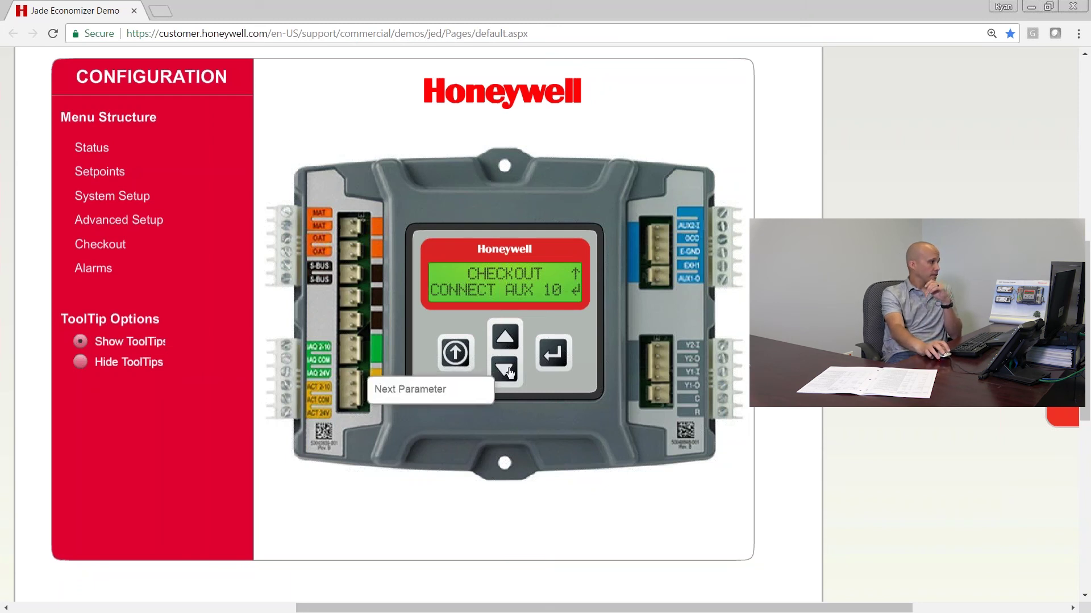
{"action": "left_click", "coordinate": [459, 354]}
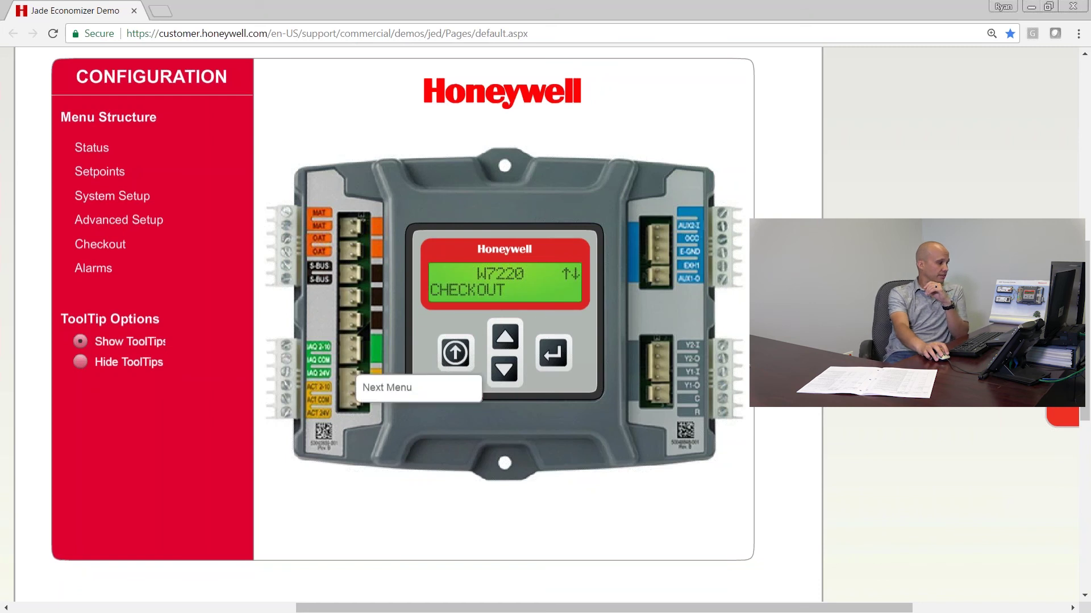
{"action": "left_click", "coordinate": [505, 374]}
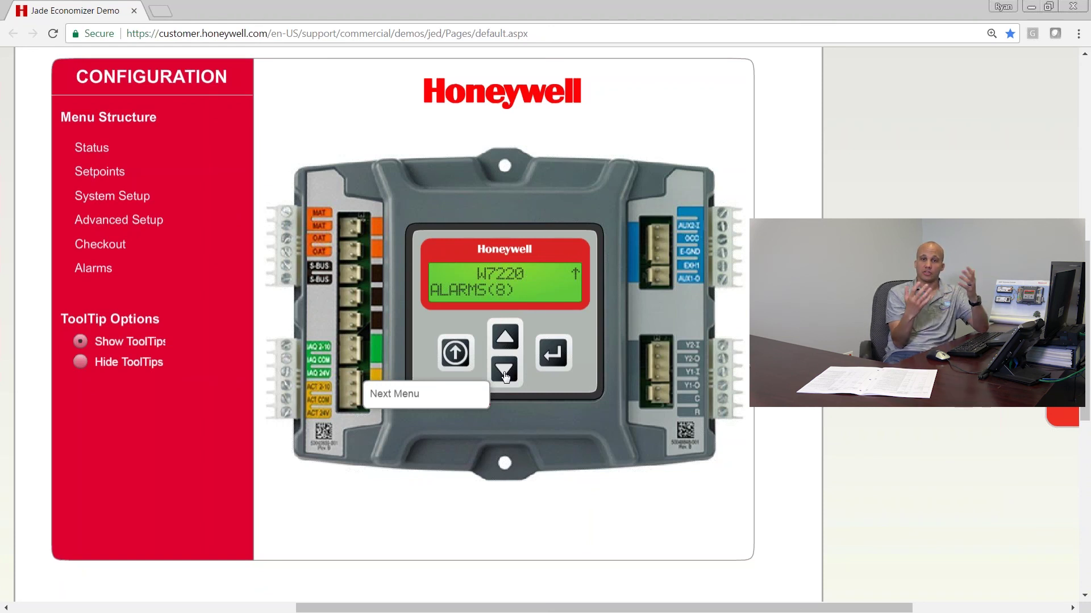
- Open the Alarms menu and review its entries from MA T SENS ERR through ACT OVER V
{"action": "left_click", "coordinate": [544, 355]}
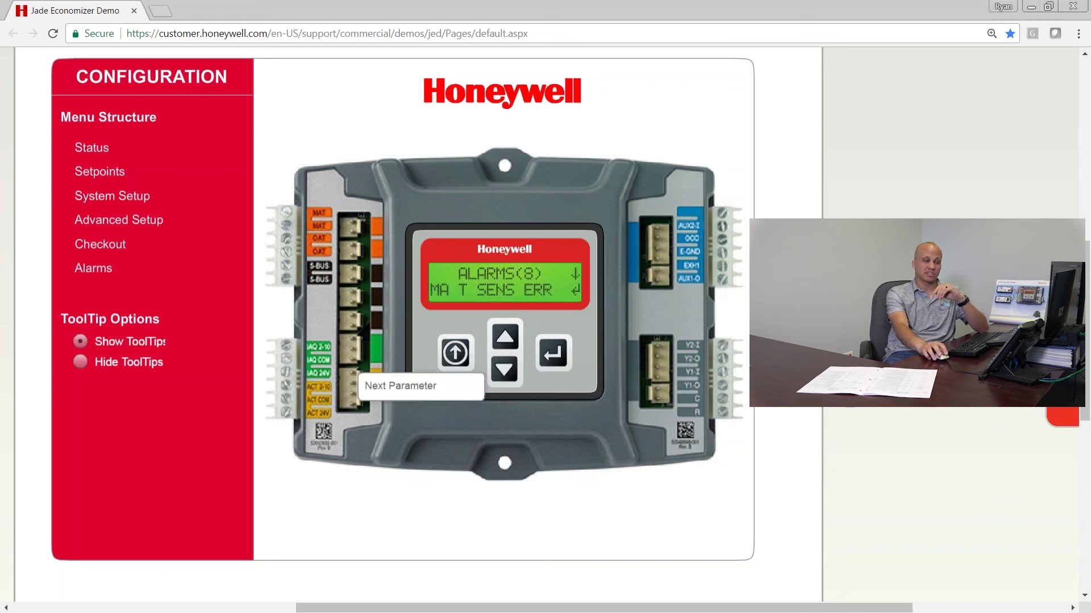
{"action": "left_click", "coordinate": [510, 376]}
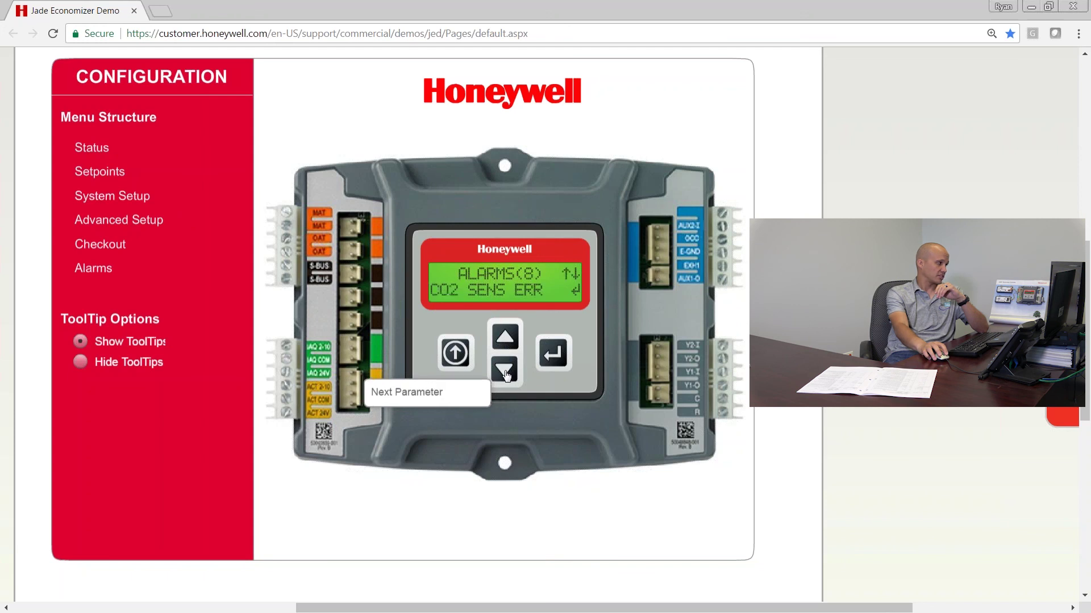
{"action": "left_click", "coordinate": [507, 373]}
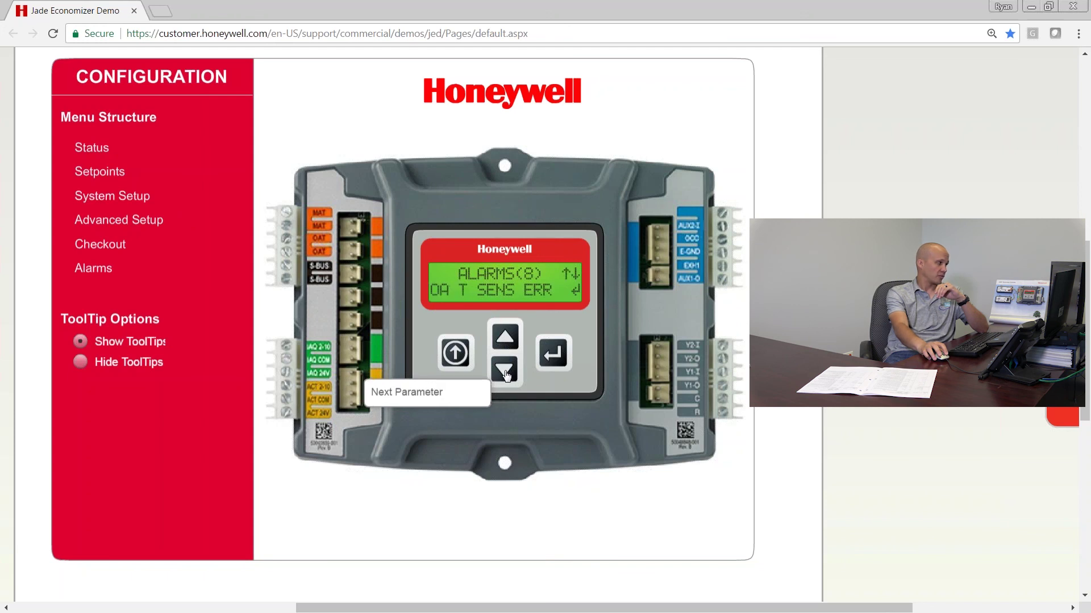
{"action": "left_click", "coordinate": [507, 374]}
{"action": "left_click", "coordinate": [507, 374]}
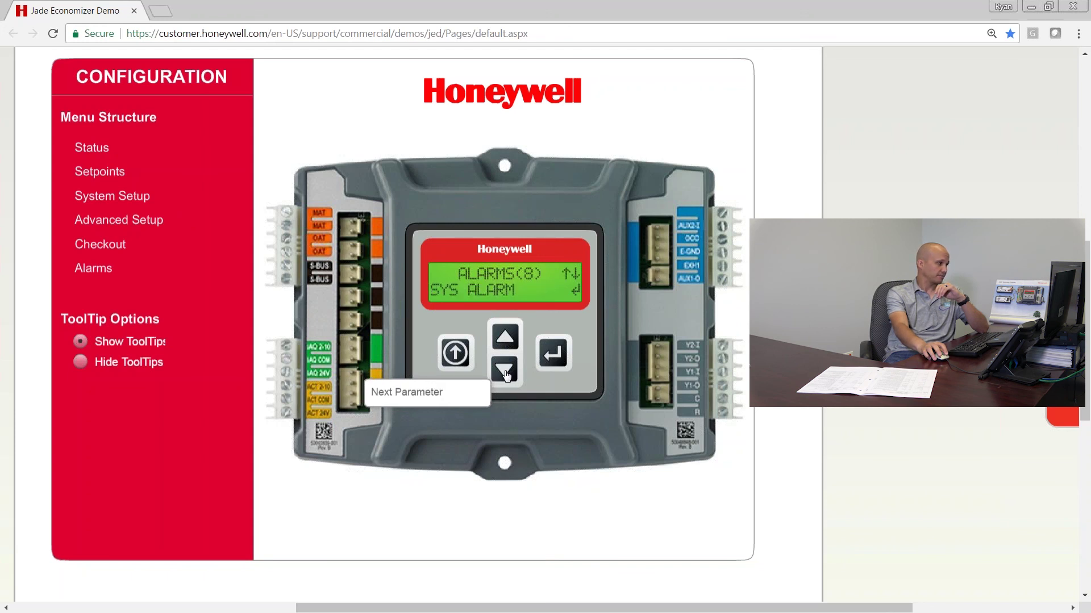
{"action": "left_click", "coordinate": [507, 374]}
{"action": "left_click", "coordinate": [506, 374]}
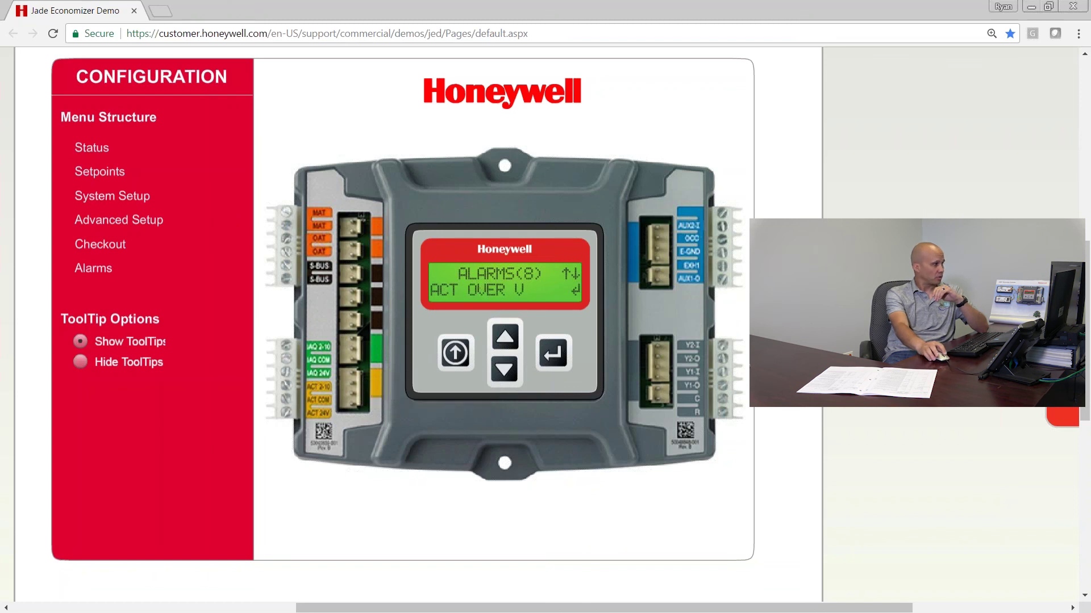
- Switch to the 62-0331—13 JADE Economizer Module PDF and examine the alarm descriptions in Table 4 on pages 17 and 18
{"action": "left_click_drag", "start_coordinate": [1090, 34], "coordinate": [207, 10]}
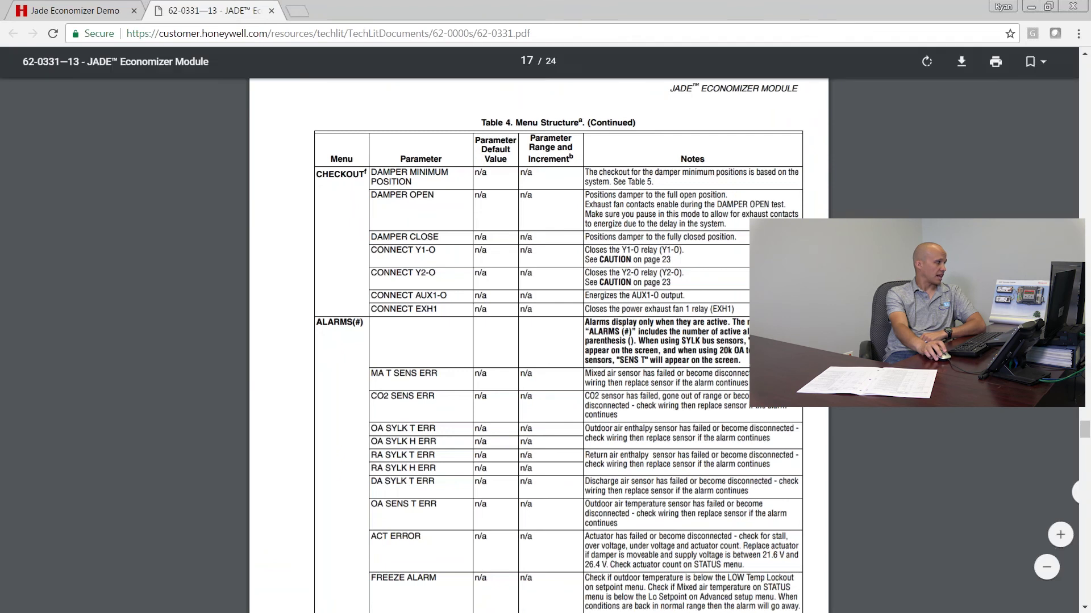
{"action": "scroll", "coordinate": [539, 341], "scroll_direction": "down", "scroll_amount": 5}
{"action": "scroll", "coordinate": [381, 223], "scroll_direction": "up", "scroll_amount": 3}
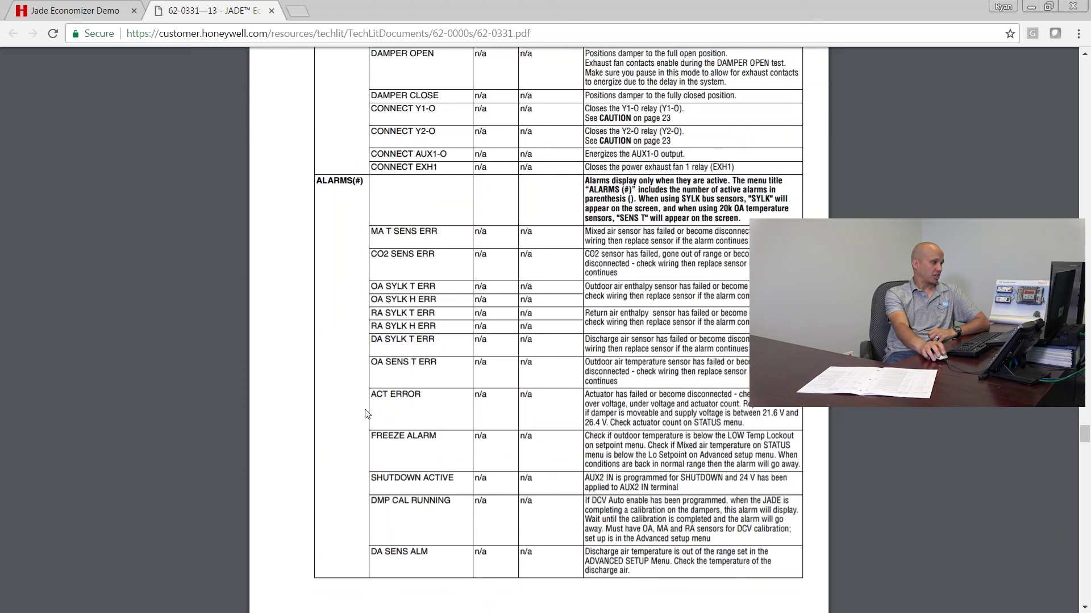
{"action": "scroll", "coordinate": [357, 438], "scroll_direction": "down", "scroll_amount": 3}
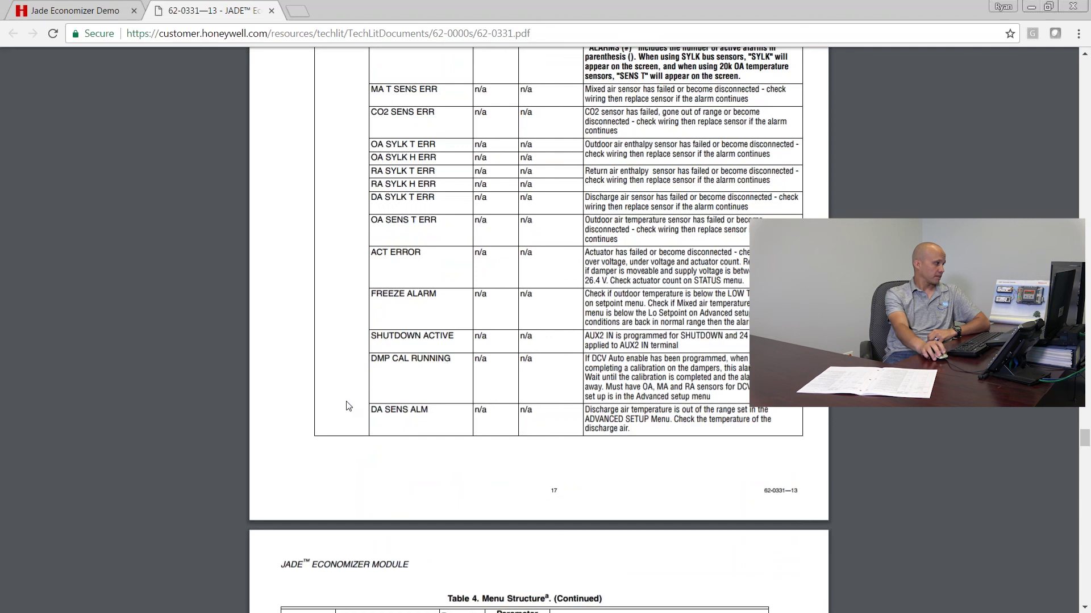
{"action": "scroll", "coordinate": [385, 325], "scroll_direction": "down", "scroll_amount": 4}
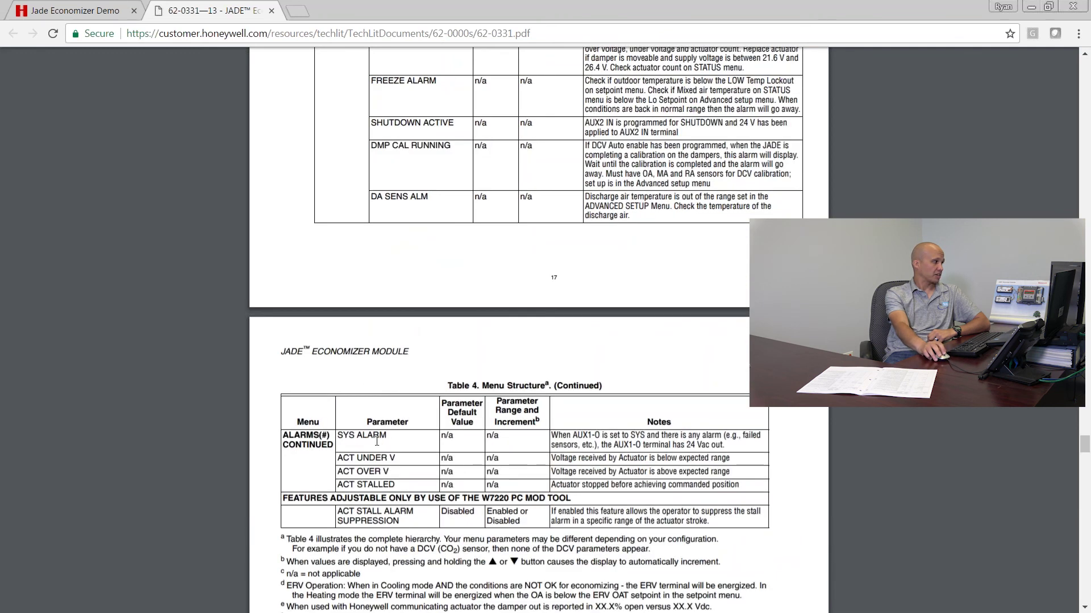
{"action": "scroll", "coordinate": [377, 442], "scroll_direction": "down", "scroll_amount": 6}
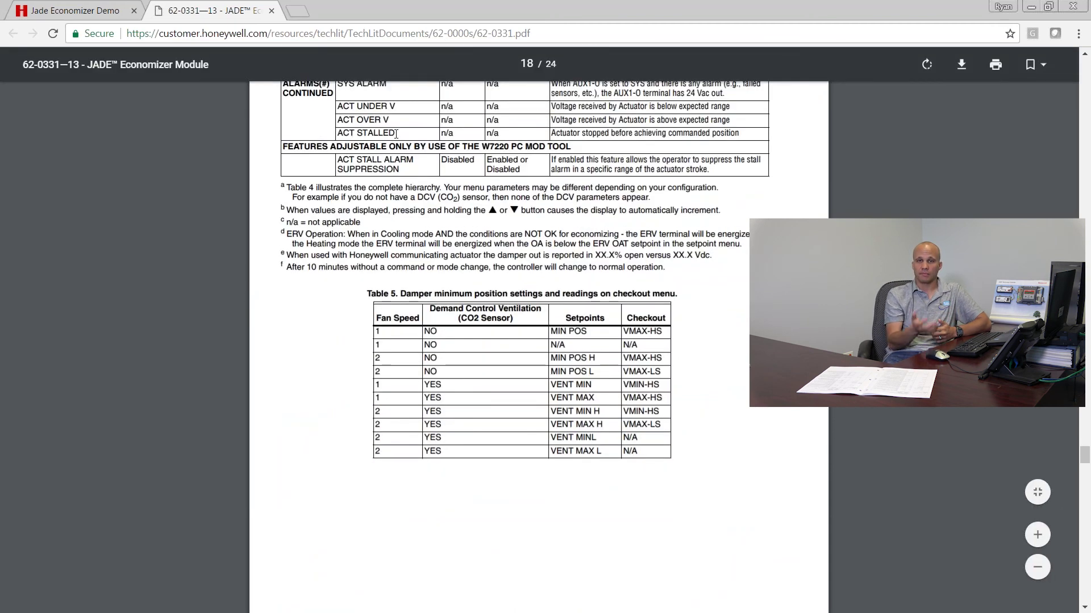
{"action": "scroll", "coordinate": [397, 130], "scroll_direction": "up", "scroll_amount": 1}
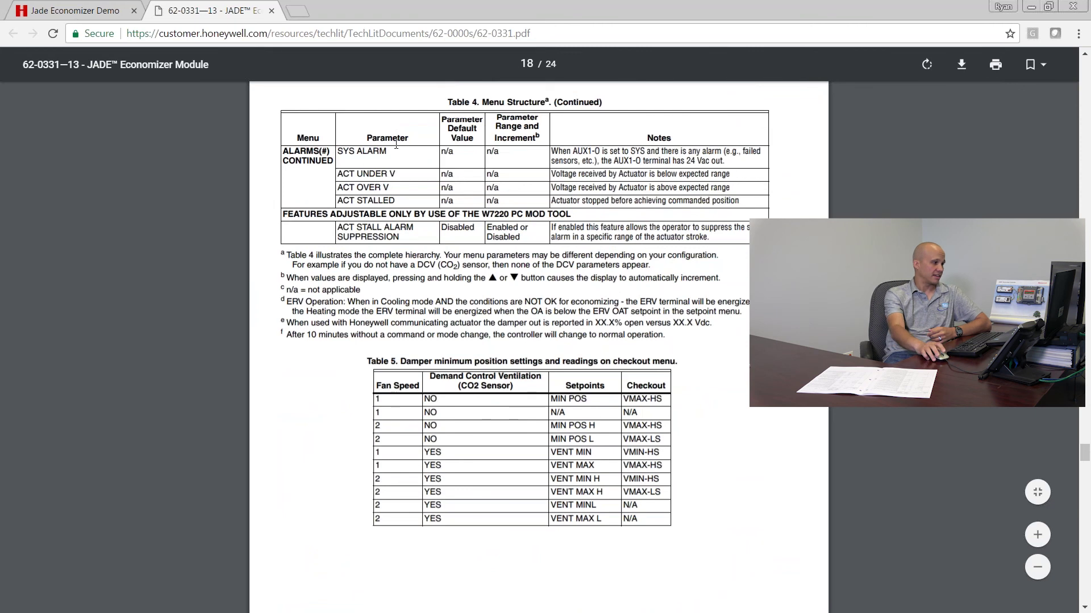